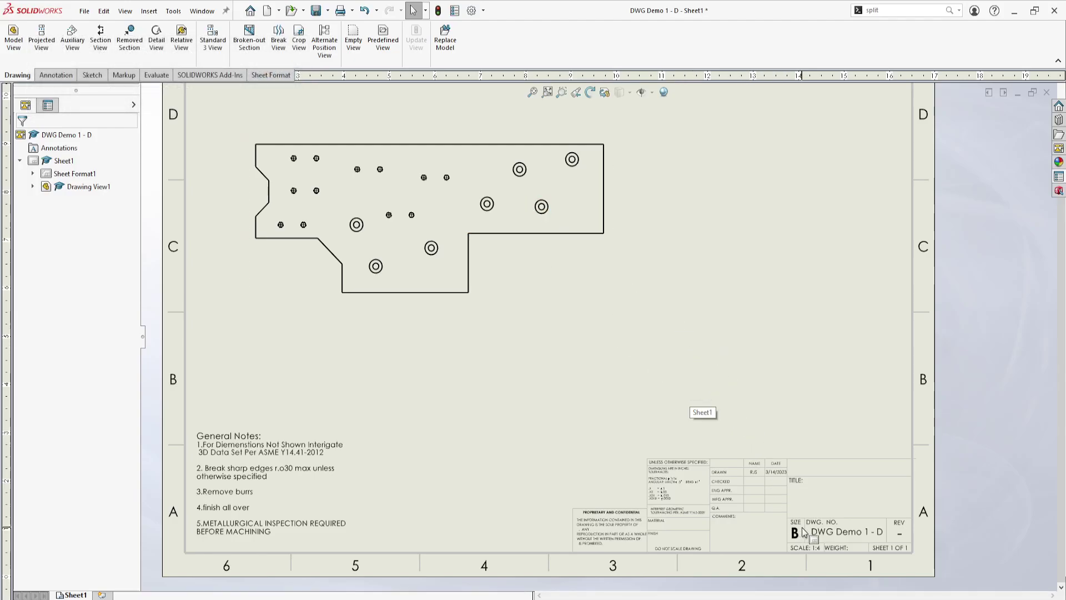
# Step: Zoom in on the drawing's B-size title block to see its blank fields
pyautogui.scroll(-3, 804, 532)
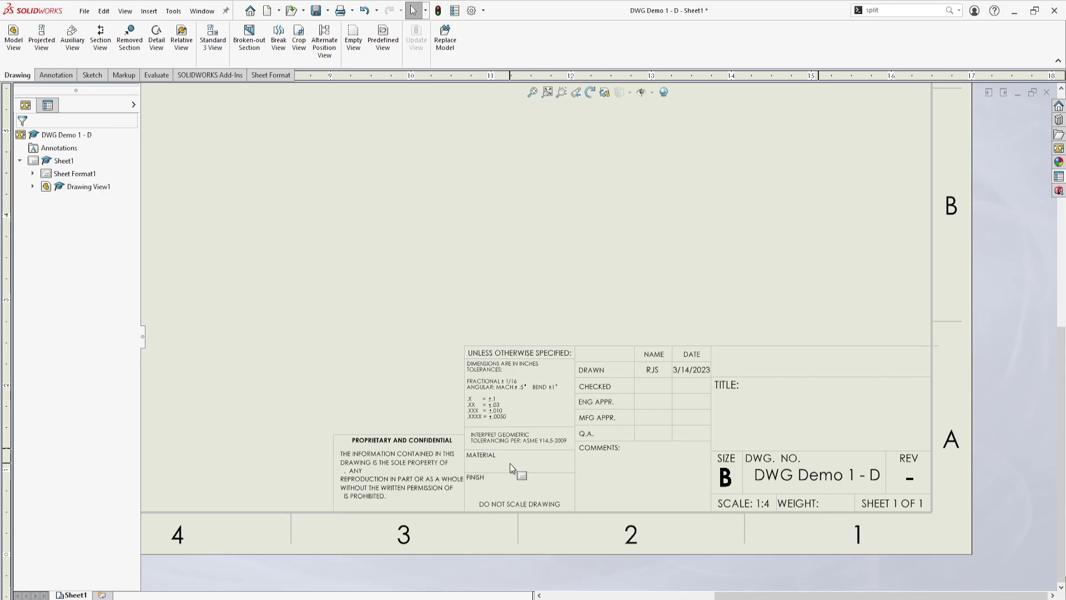
# Step: Enter Edit Sheet Format on the drawing sheet and zoom into the title block
pyautogui.rightClick(394, 243)
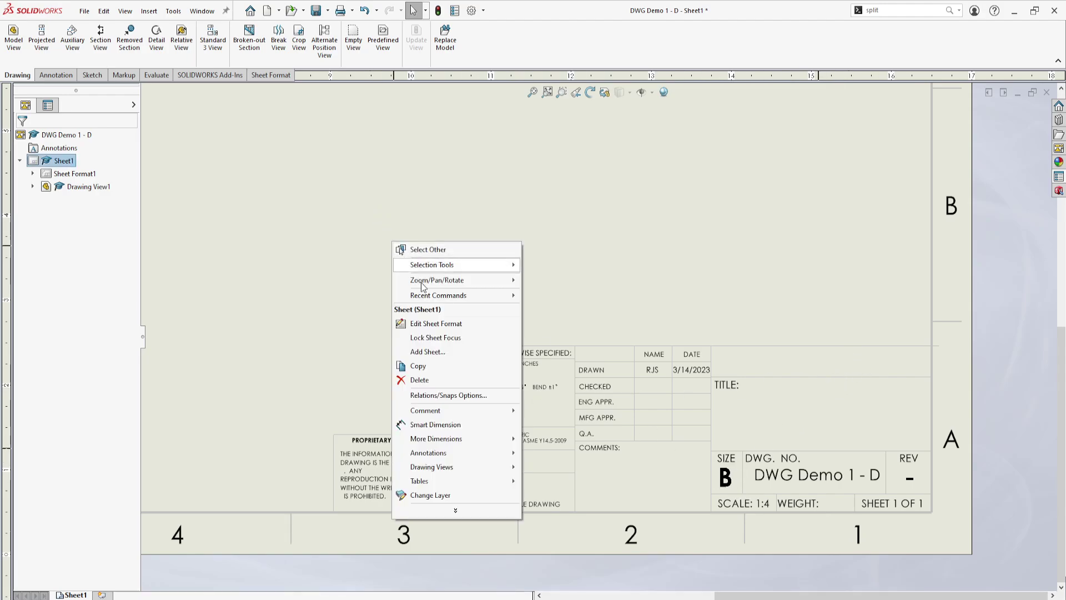
pyautogui.click(451, 327)
pyautogui.scroll(-5, 674, 395)
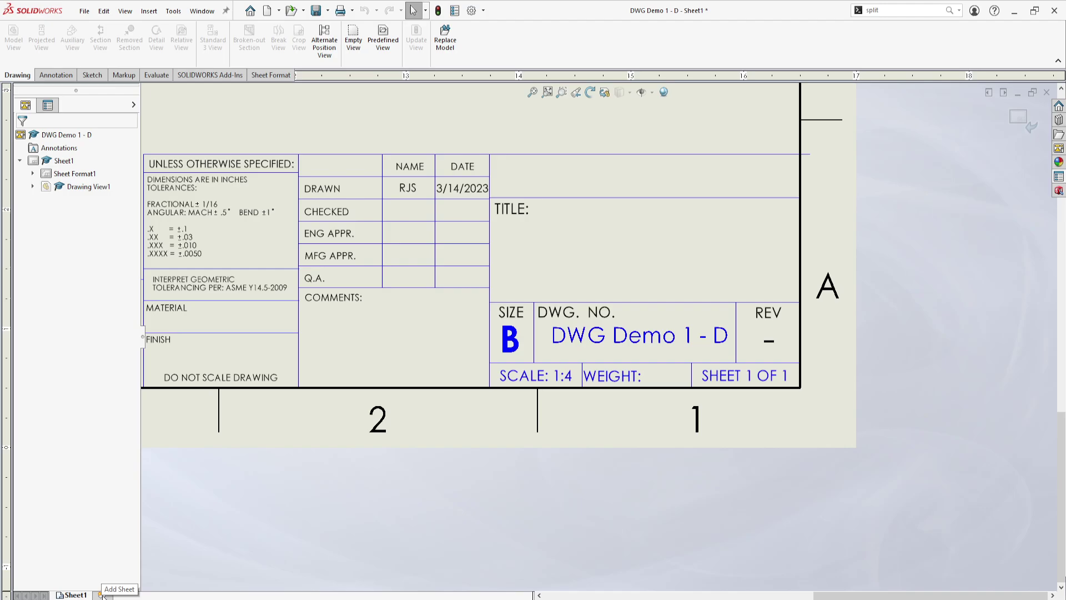
# Step: Switch from the drawing to the Transformation Patterns 5 part window
pyautogui.scroll(4, 473, 351)
pyautogui.scroll(2, 470, 251)
pyautogui.scroll(-4, 486, 308)
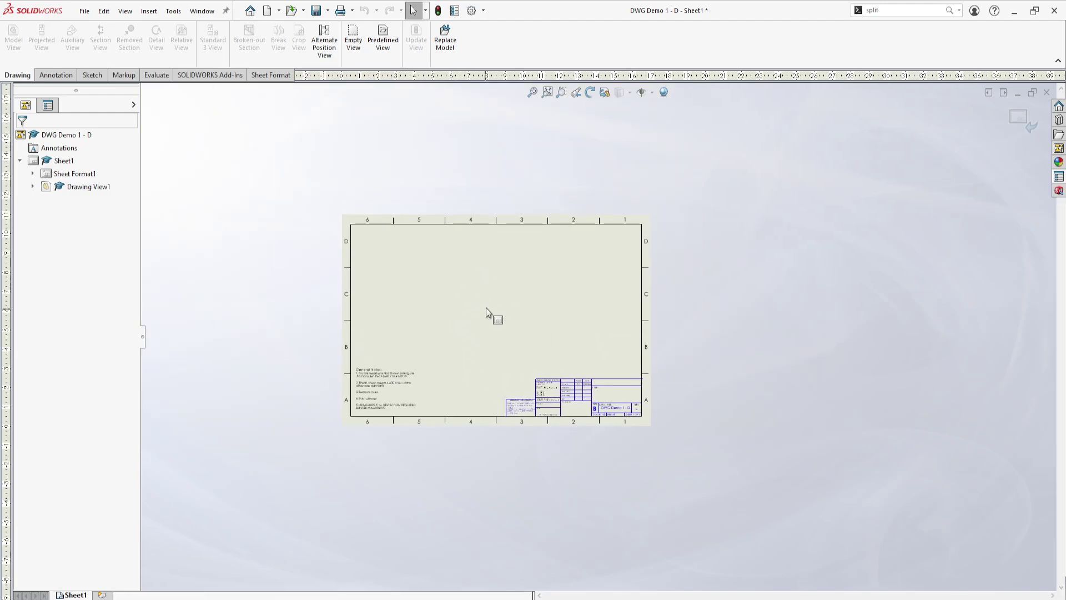
pyautogui.moveTo(418, 597)
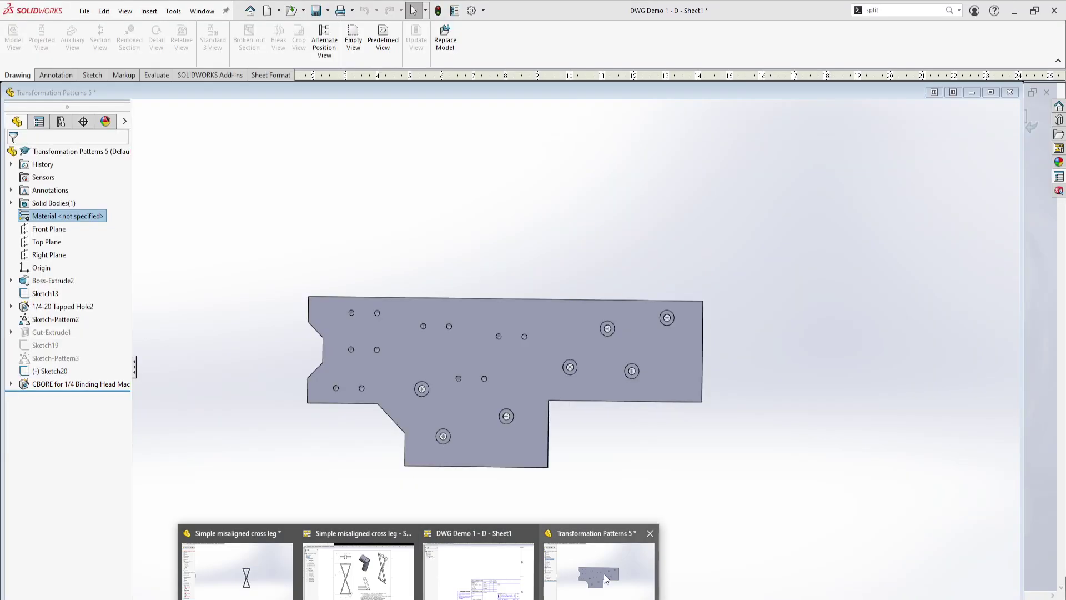
pyautogui.click(605, 575)
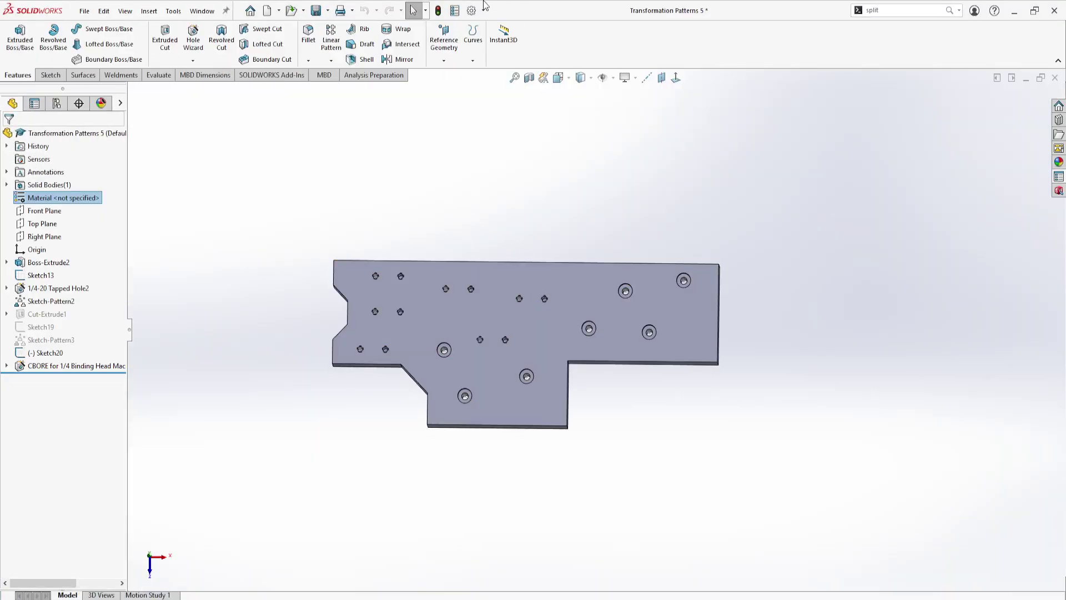
# Step: Review the part's Configuration Properties in File Properties and close without changes
pyautogui.click(455, 11)
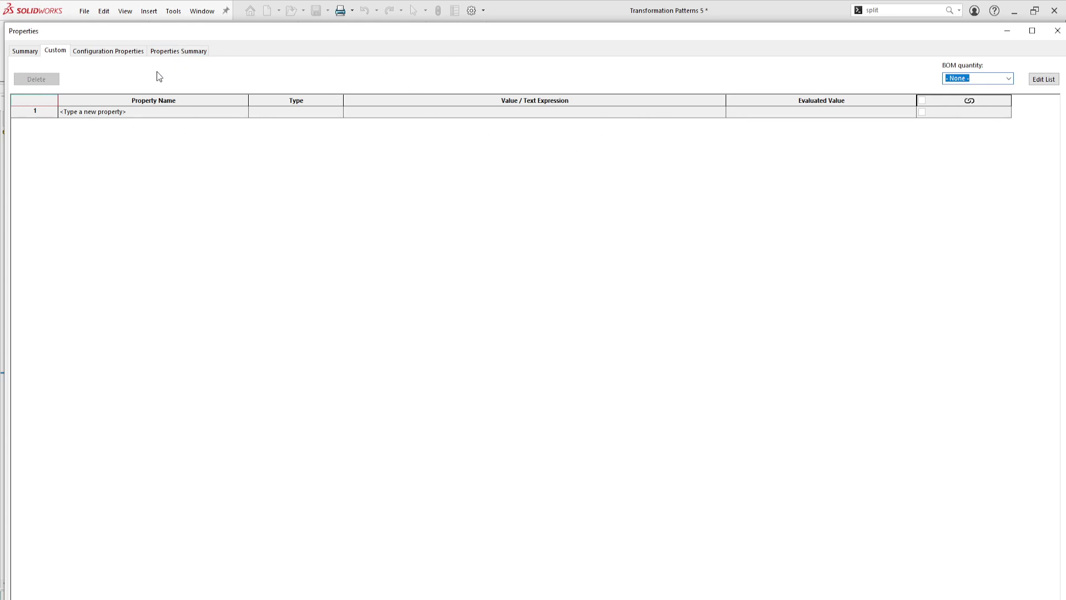
pyautogui.click(134, 54)
pyautogui.click(231, 112)
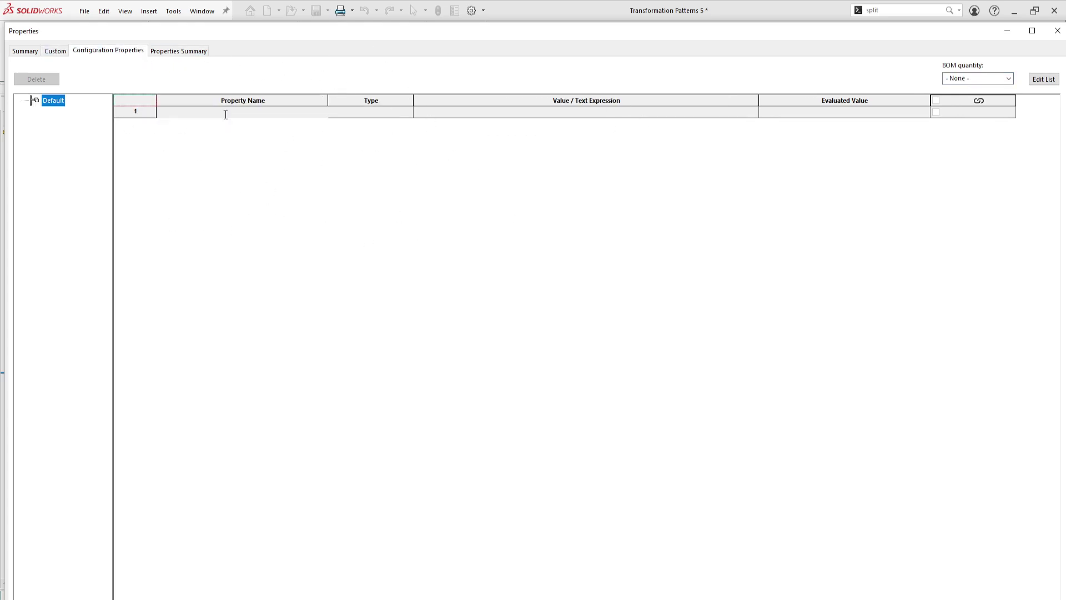
pyautogui.click(1058, 31)
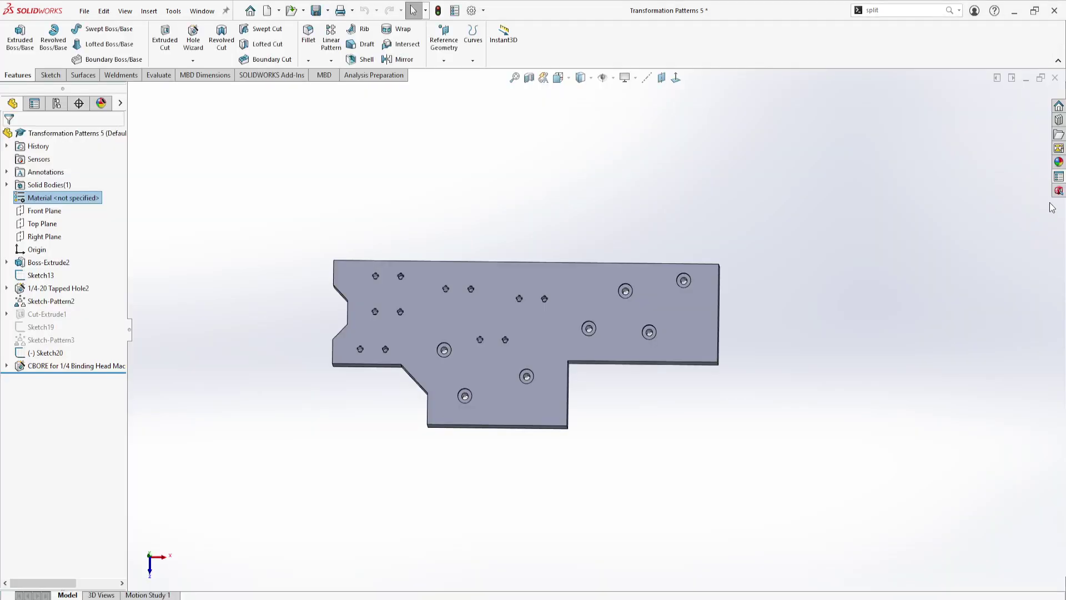
# Step: Keep Custom Properties Template 3 in the Custom Properties pane and launch Property Tab Builder
pyautogui.click(1059, 177)
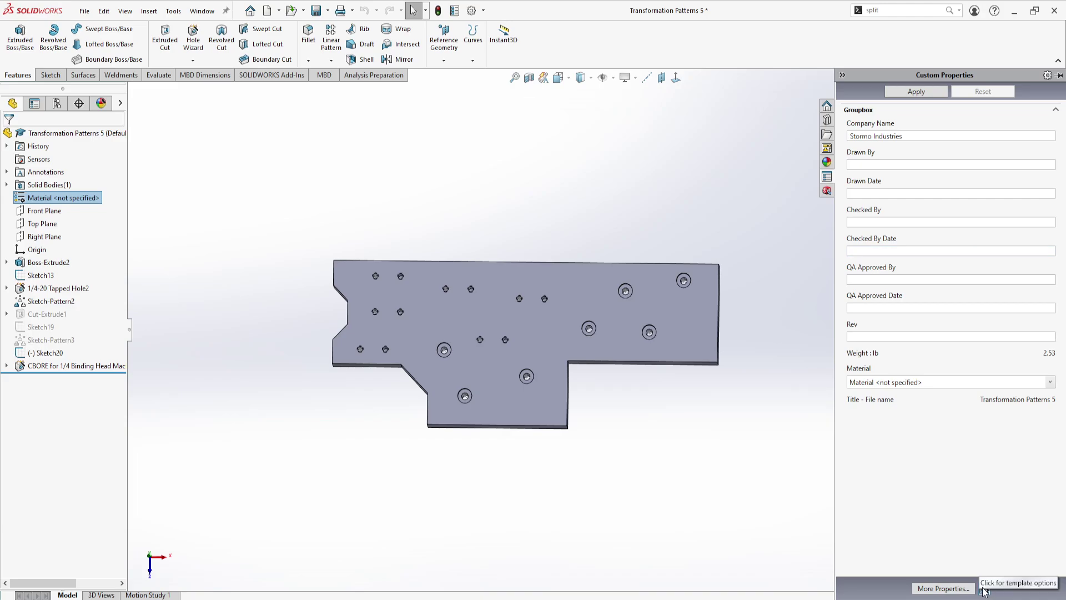
pyautogui.click(984, 589)
pyautogui.click(532, 316)
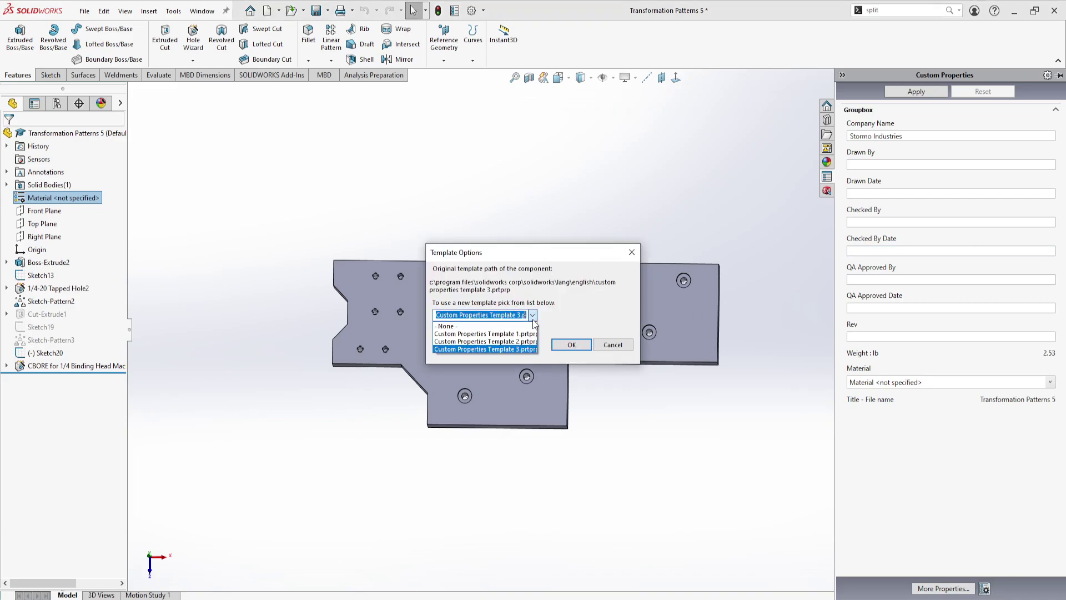
pyautogui.click(533, 318)
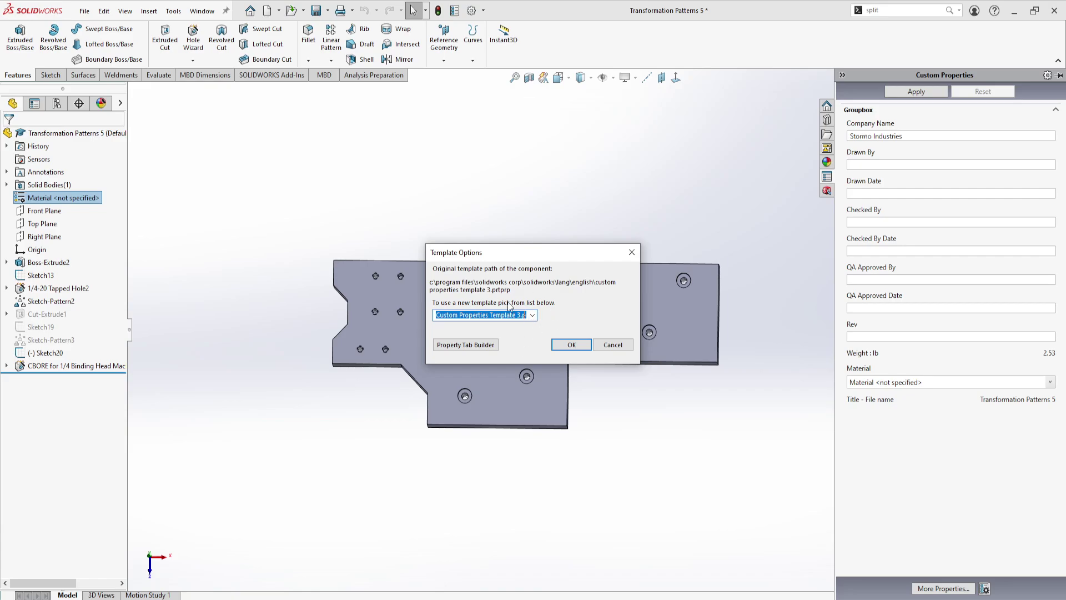
pyautogui.click(488, 346)
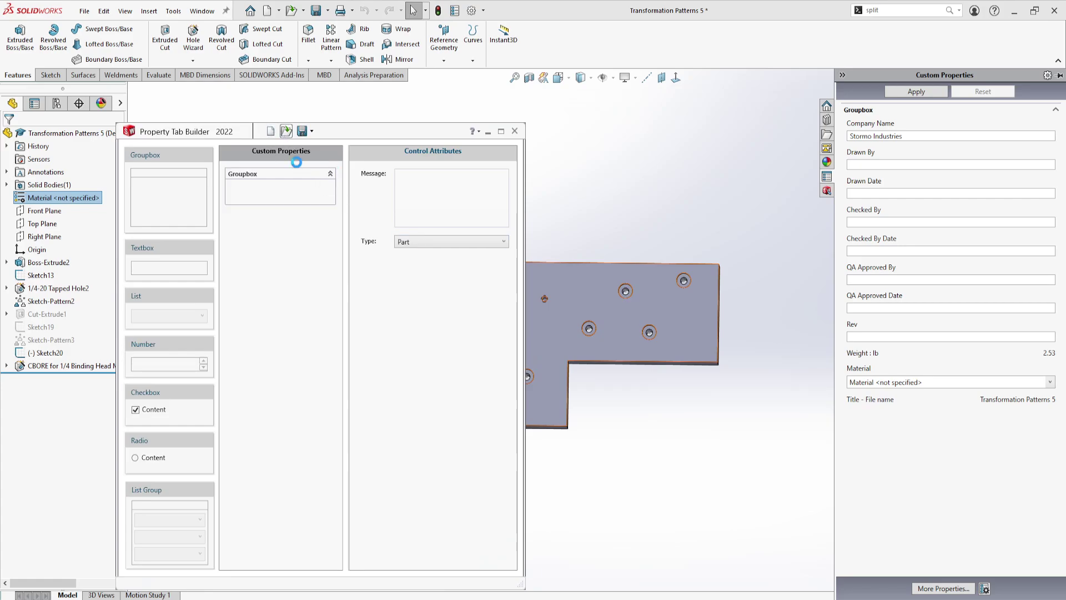
# Step: Open Custom Properties Template 3.prtprp in the Property Tab Builder
pyautogui.click(289, 343)
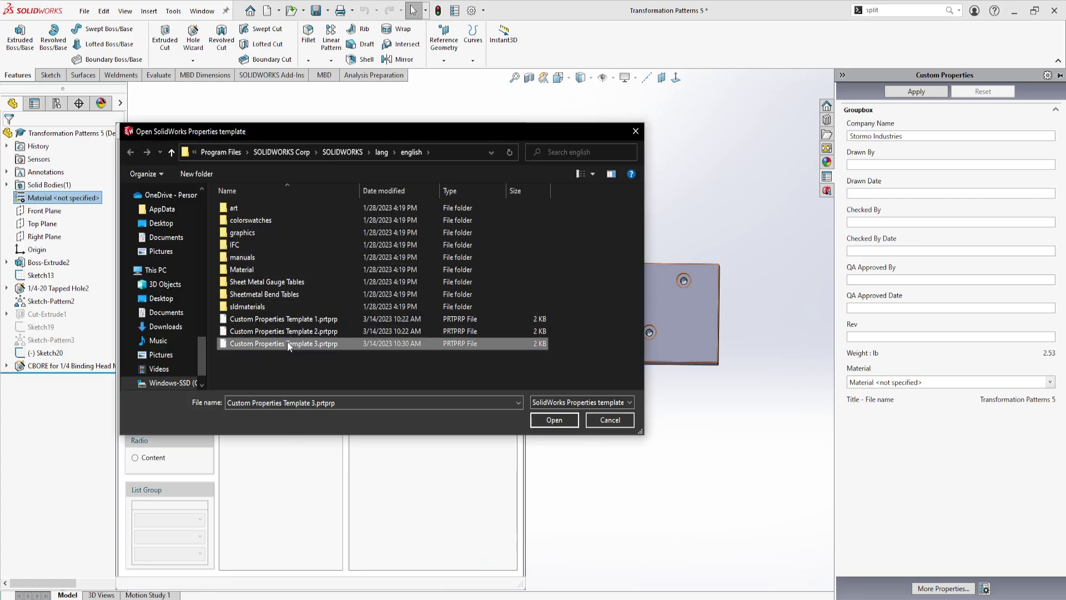
pyautogui.click(554, 420)
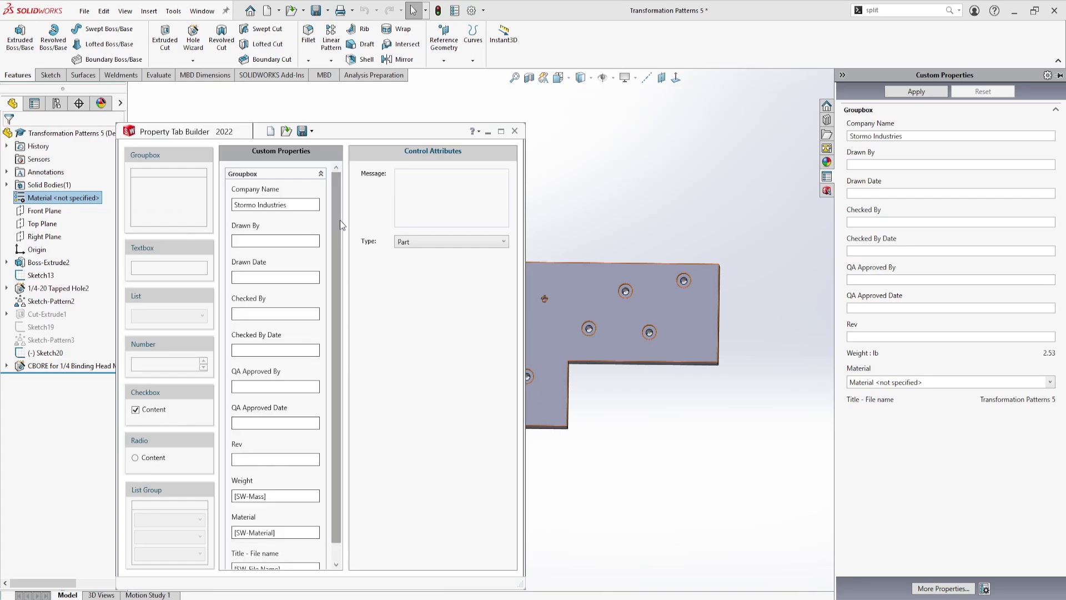
pyautogui.scroll(-1, 319, 261)
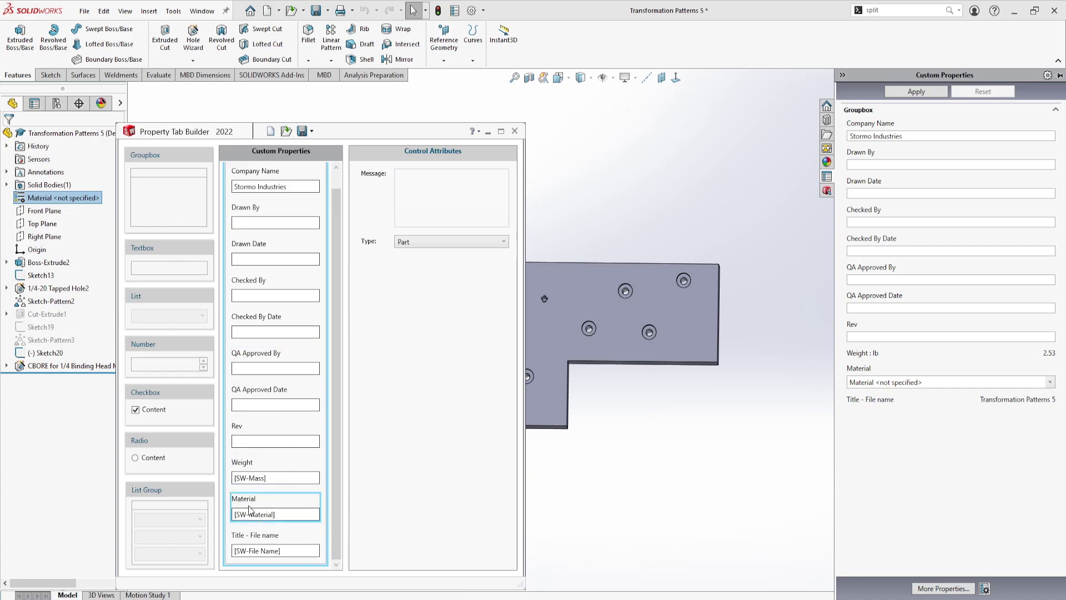
# Step: Replace the Material control with a new Textbox at the list end named Material
pyautogui.click(270, 515)
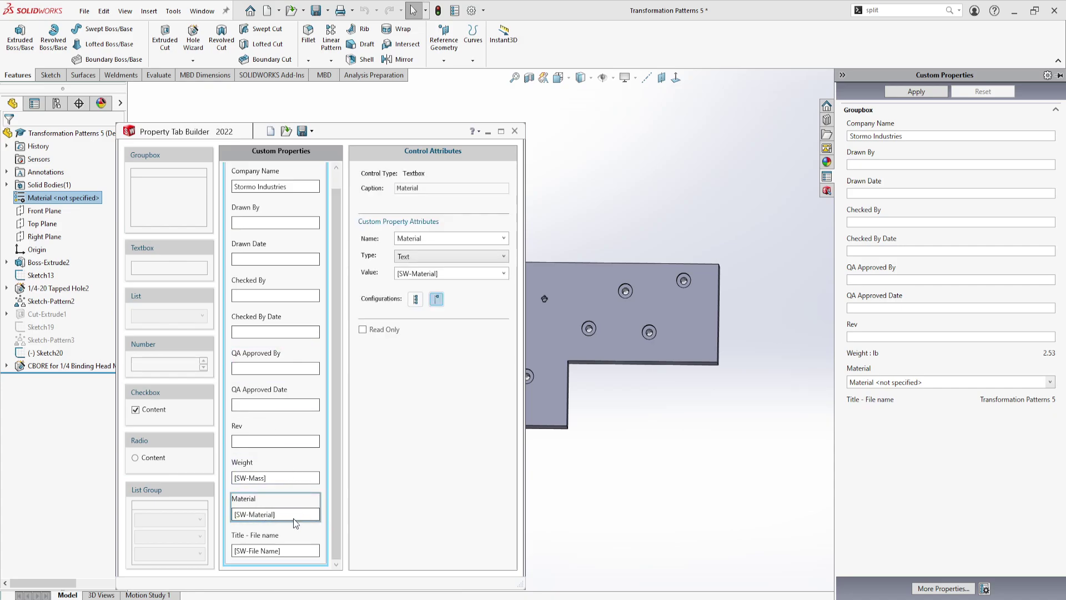
pyautogui.press('Delete')
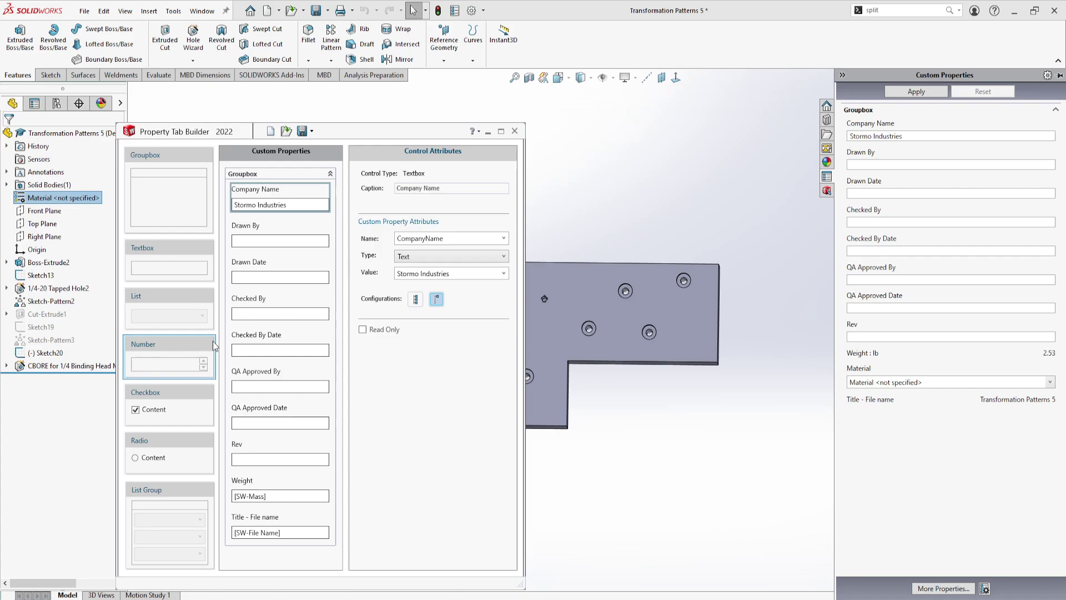
pyautogui.moveTo(151, 251); pyautogui.dragTo(271, 549)
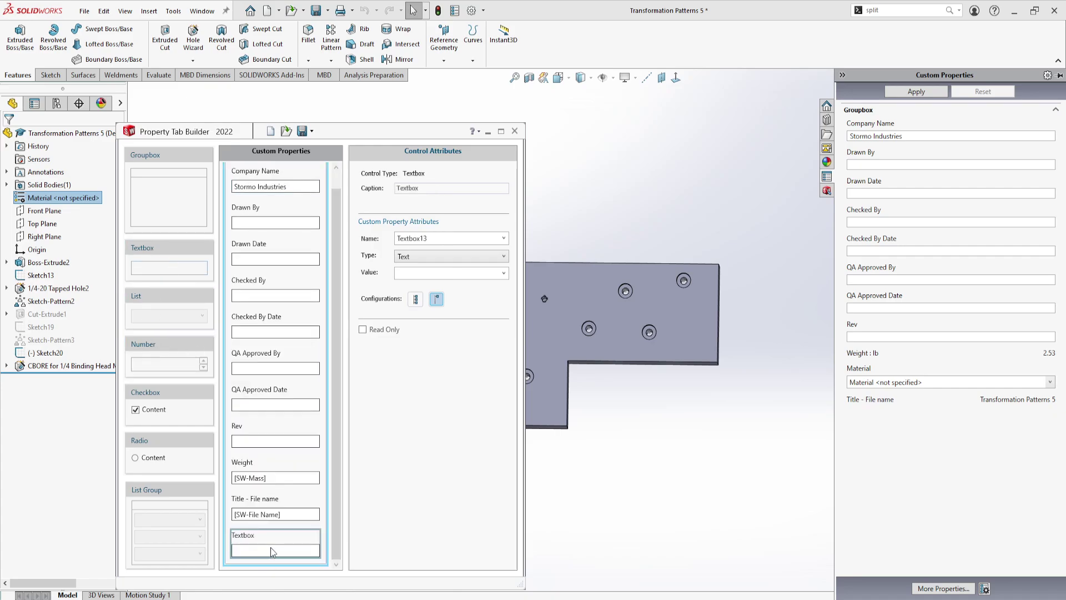
pyautogui.doubleClick(423, 239)
pyautogui.click(504, 239)
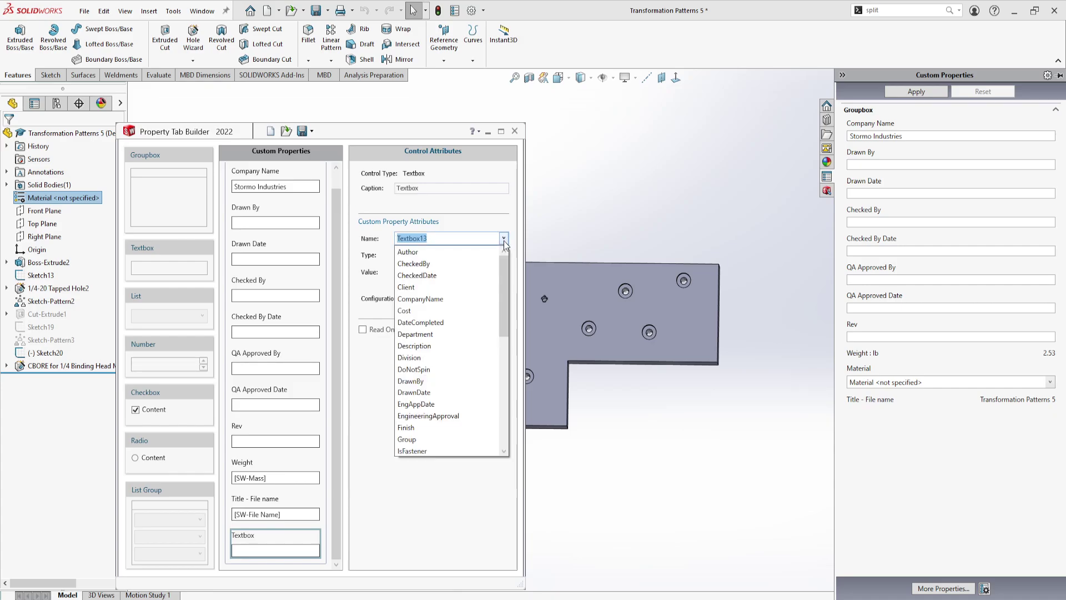
pyautogui.scroll(-3, 458, 415)
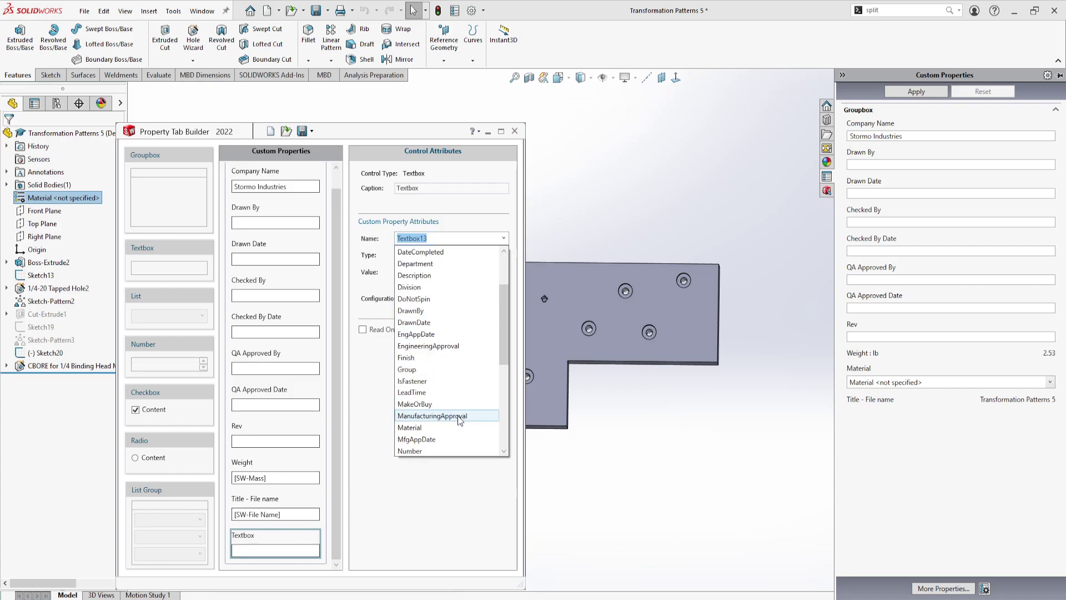
pyautogui.click(458, 396)
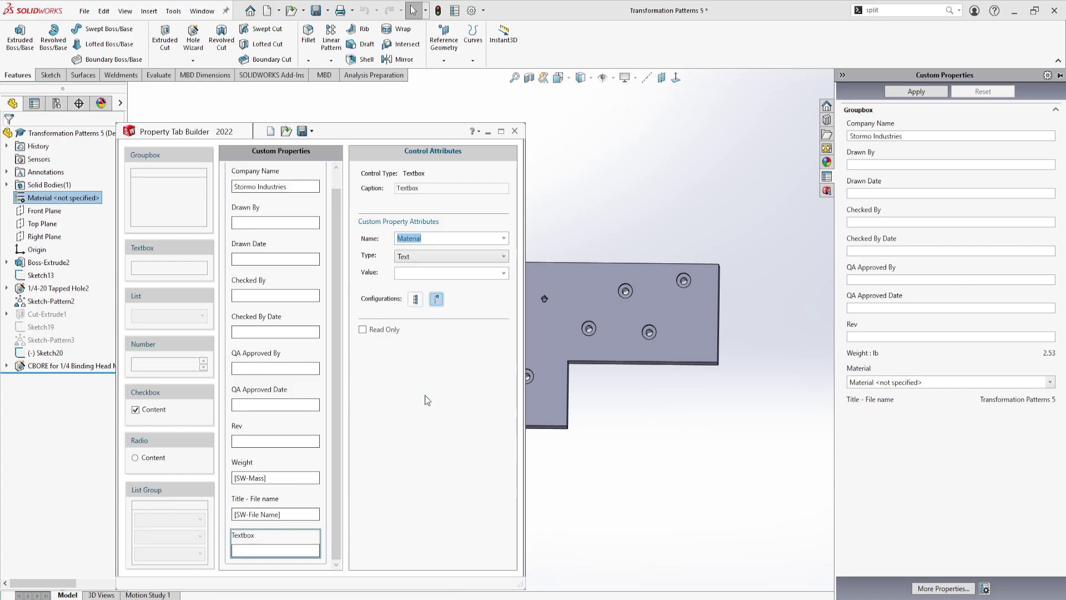
# Step: Give the new field type Text, value [SW-Material] and caption Material
pyautogui.click(456, 257)
pyautogui.click(455, 266)
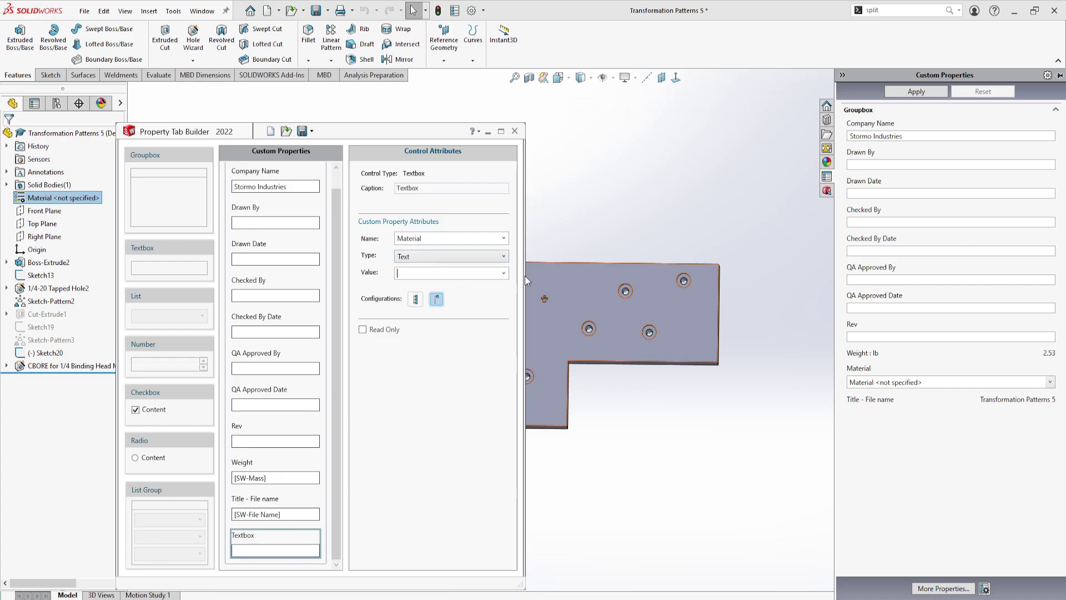
pyautogui.click(504, 273)
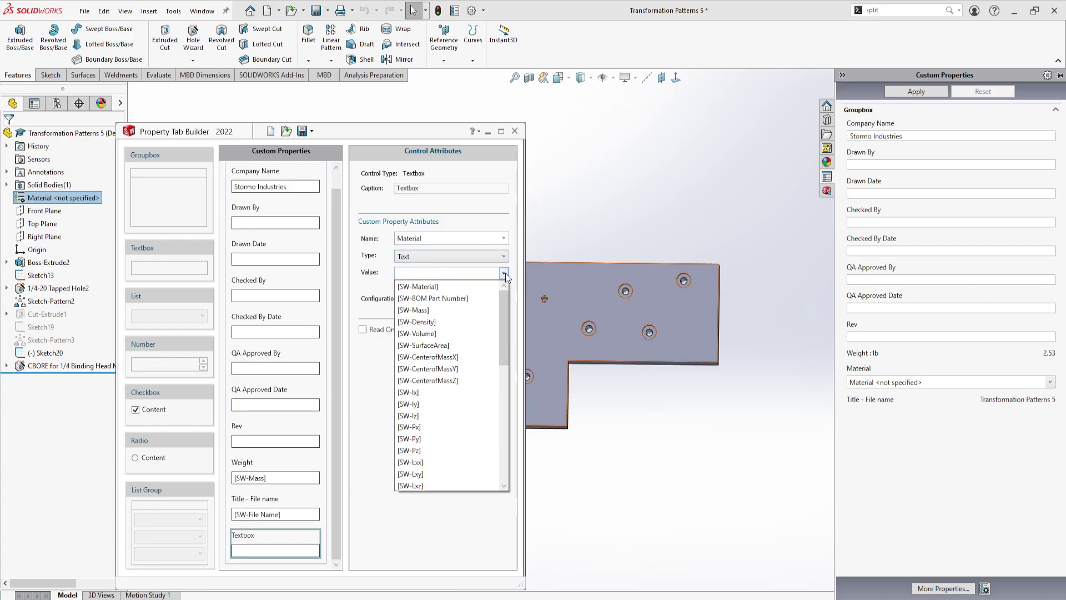
pyautogui.click(435, 287)
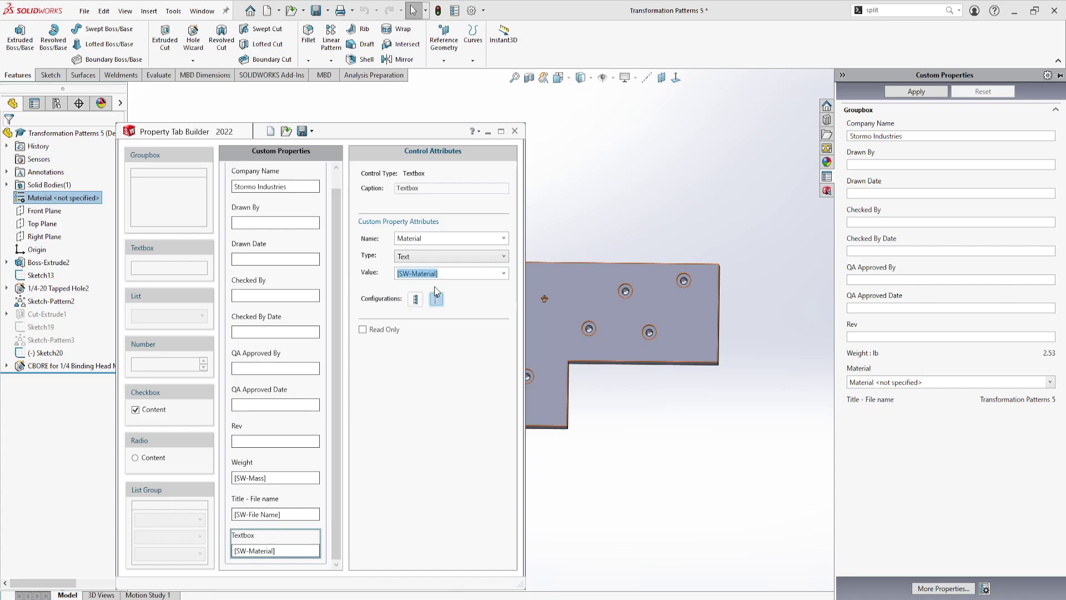
pyautogui.doubleClick(420, 188)
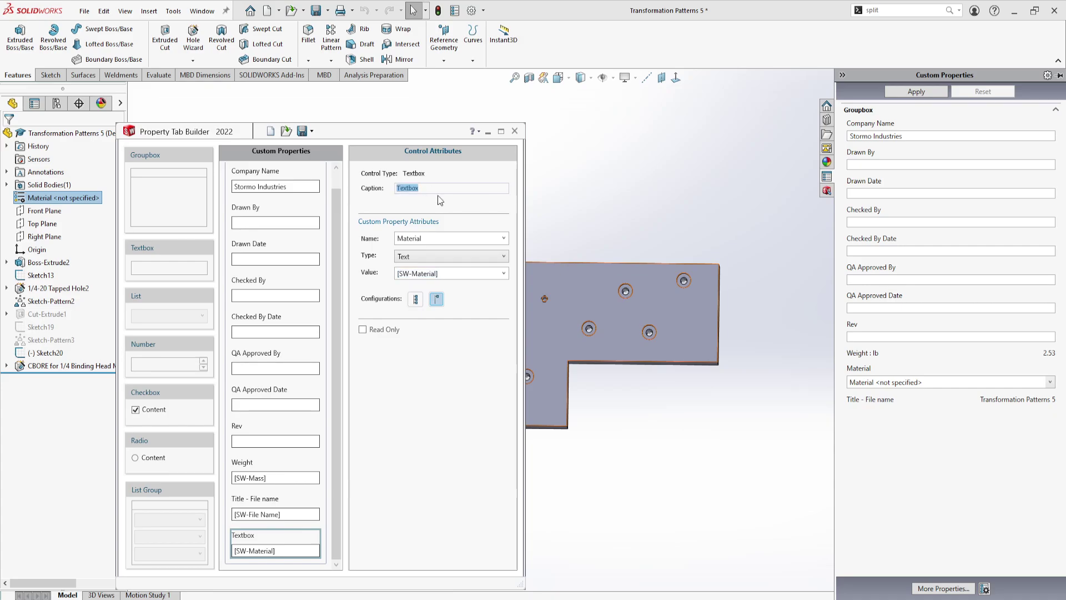
pyautogui.write('Material')
pyautogui.click(274, 170)
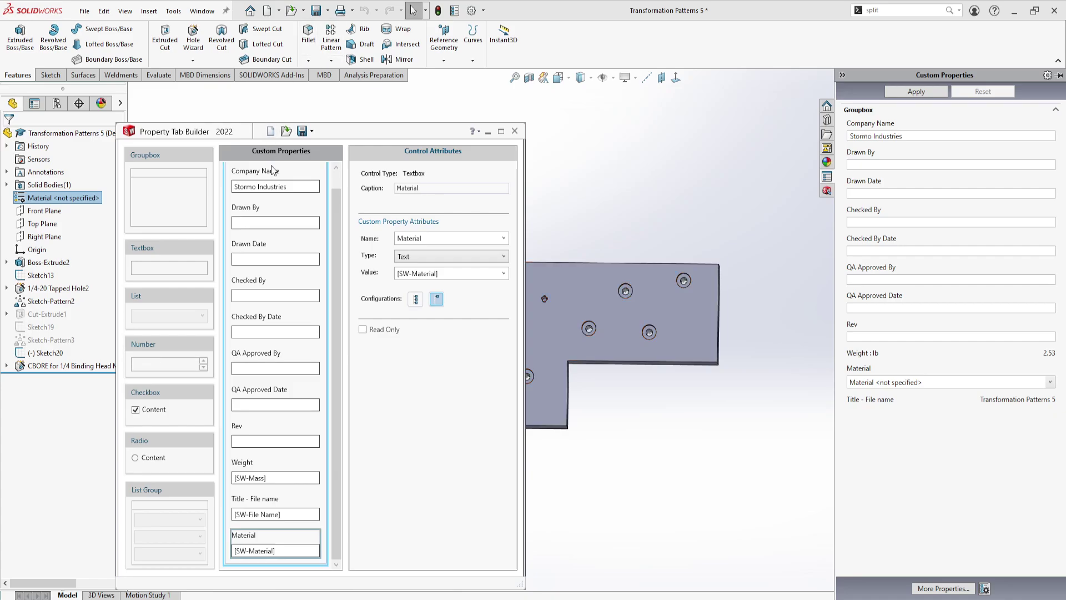
# Step: Inspect the settings of the Company Name, Drawn By/Date and Checked By/Date fields
pyautogui.click(262, 188)
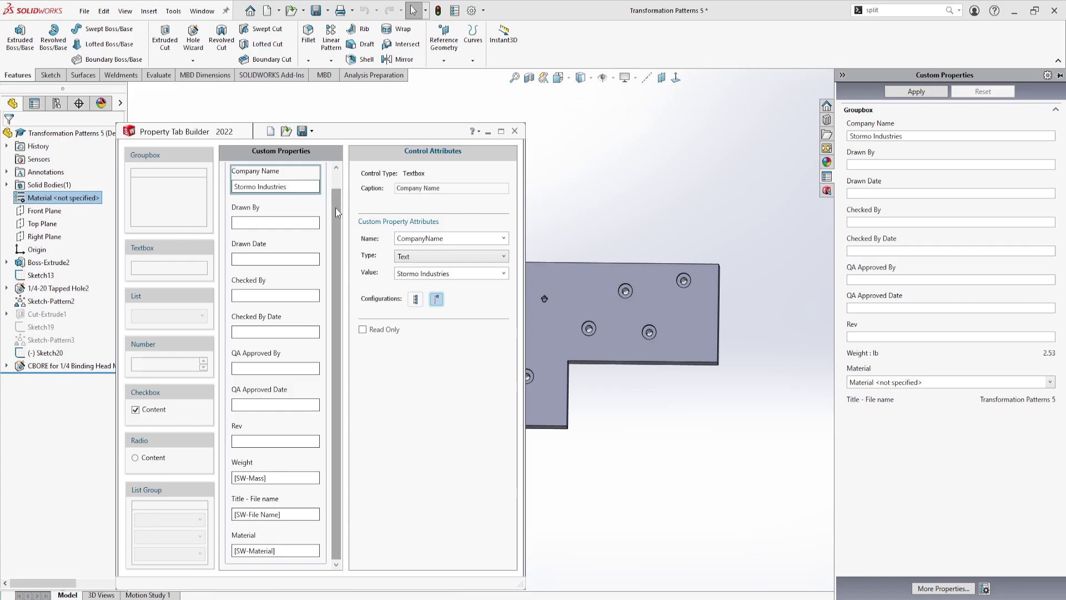
pyautogui.click(276, 220)
pyautogui.click(282, 260)
pyautogui.click(283, 290)
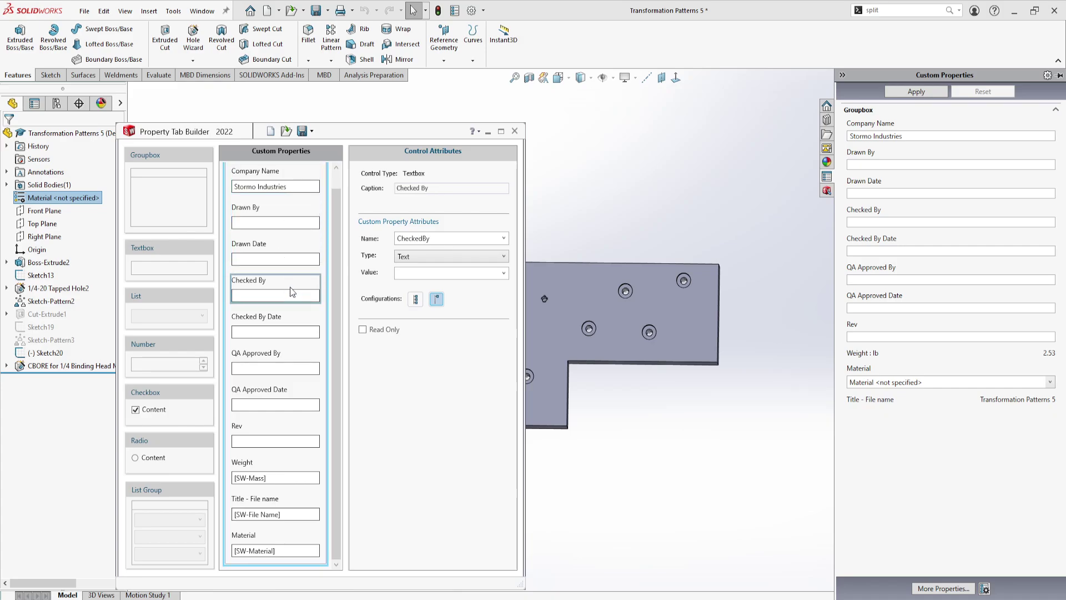
pyautogui.click(291, 319)
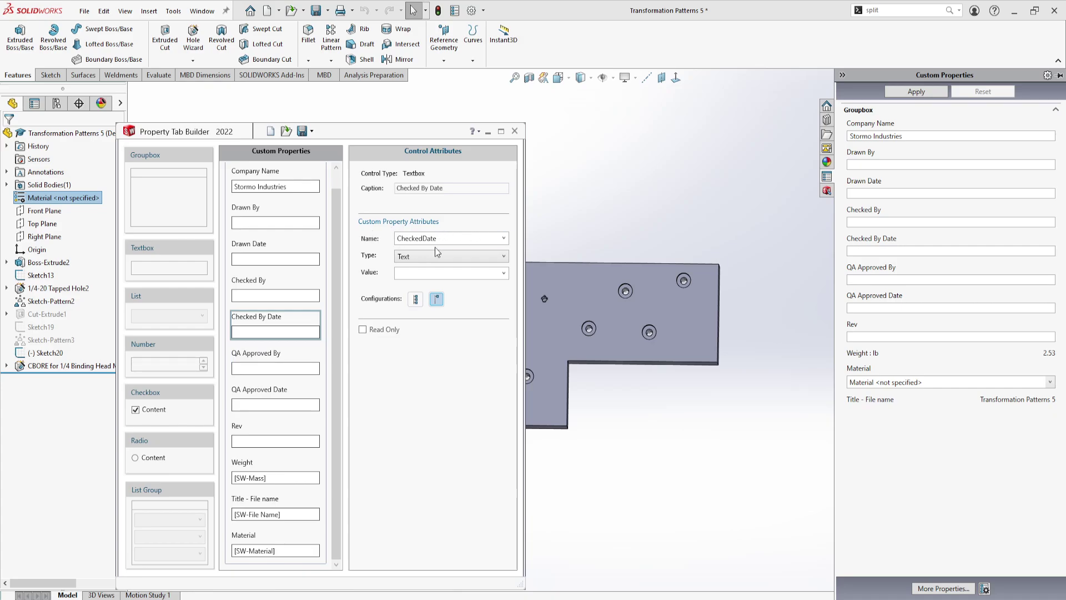
# Step: Keep CheckedDate as the Checked By Date name, then close the Property Tab Builder
pyautogui.click(503, 238)
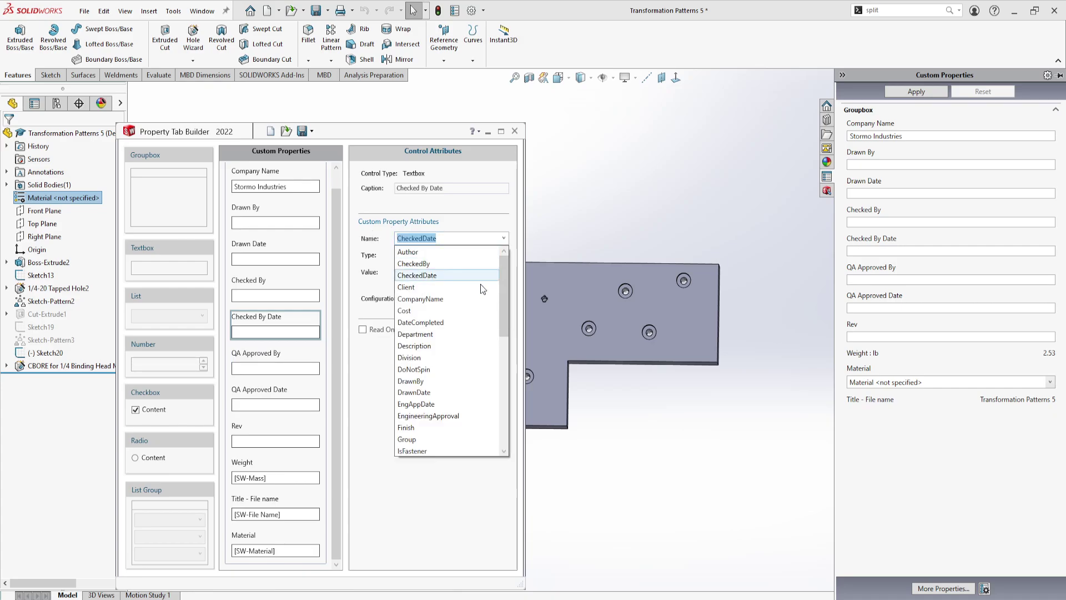
pyautogui.scroll(-5, 481, 285)
pyautogui.scroll(5, 476, 405)
pyautogui.click(343, 388)
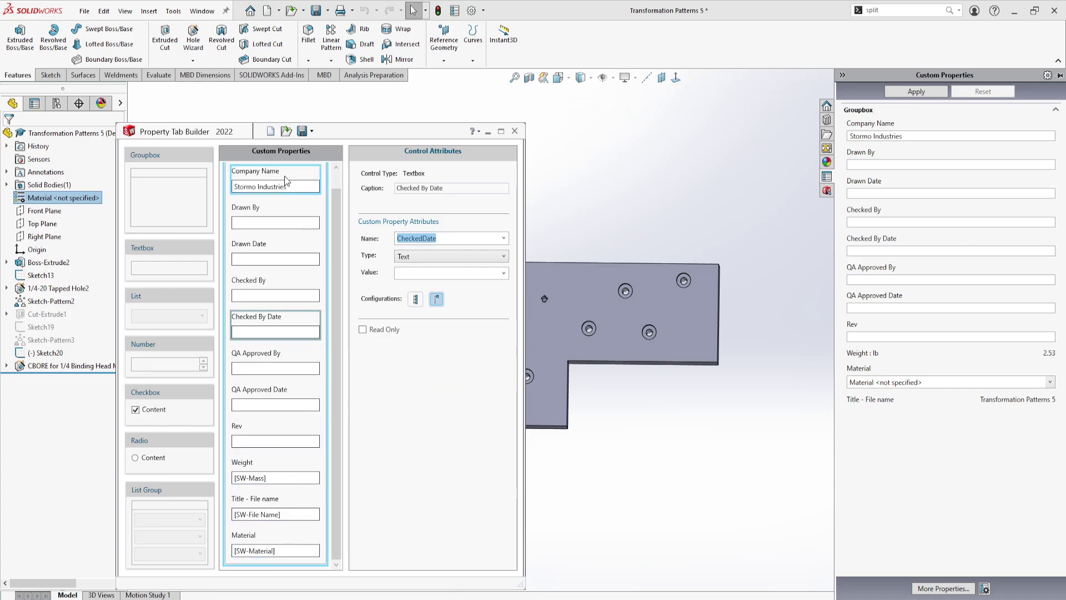
pyautogui.click(515, 131)
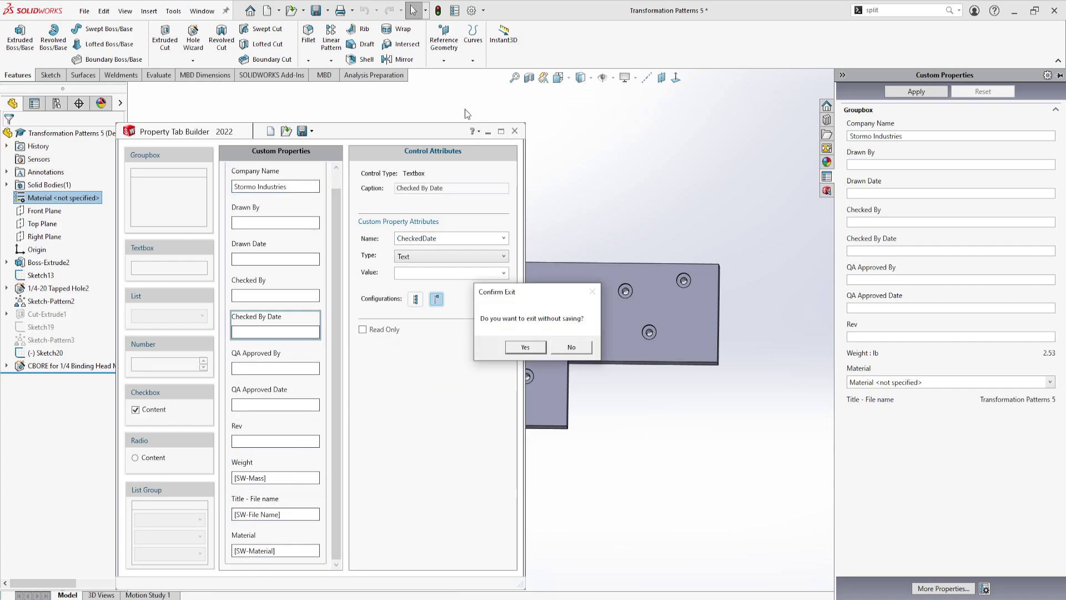
# Step: Exit the Property Tab Builder without saving and glance at the part's File Properties
pyautogui.click(526, 347)
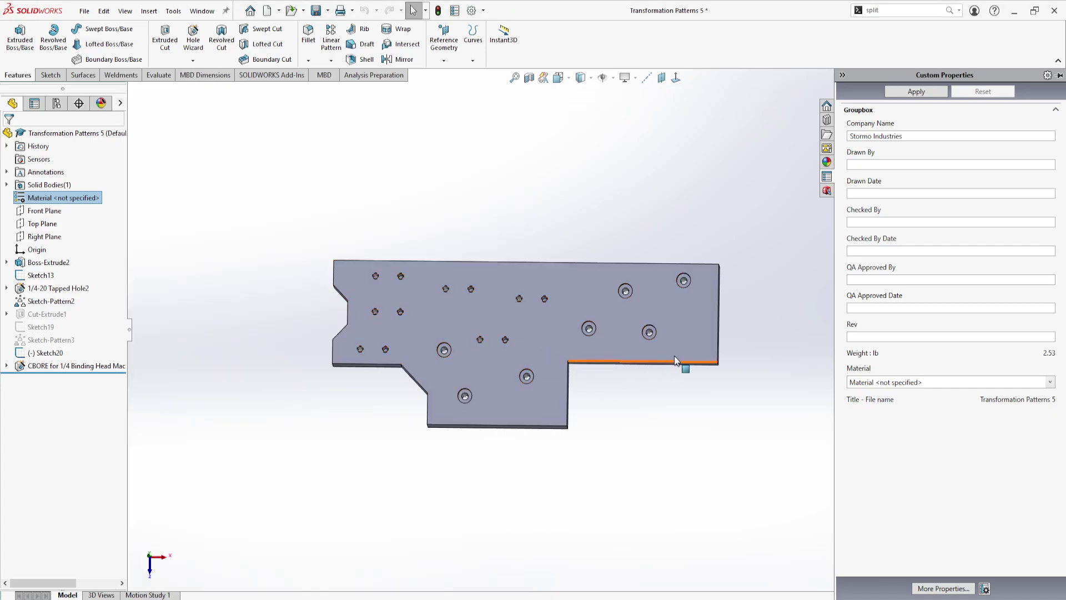
pyautogui.click(655, 140)
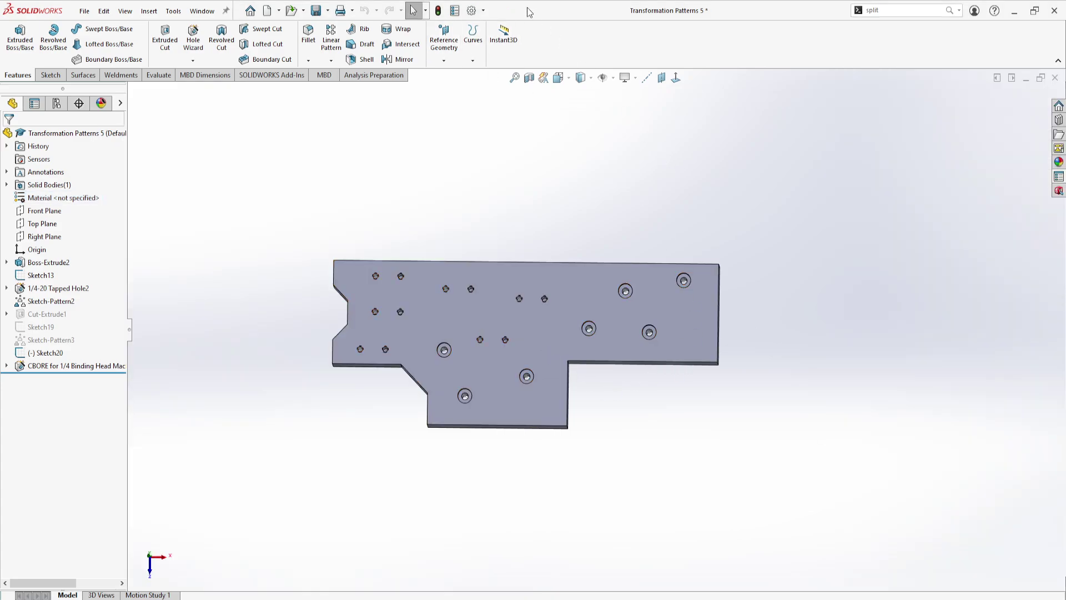
pyautogui.click(456, 11)
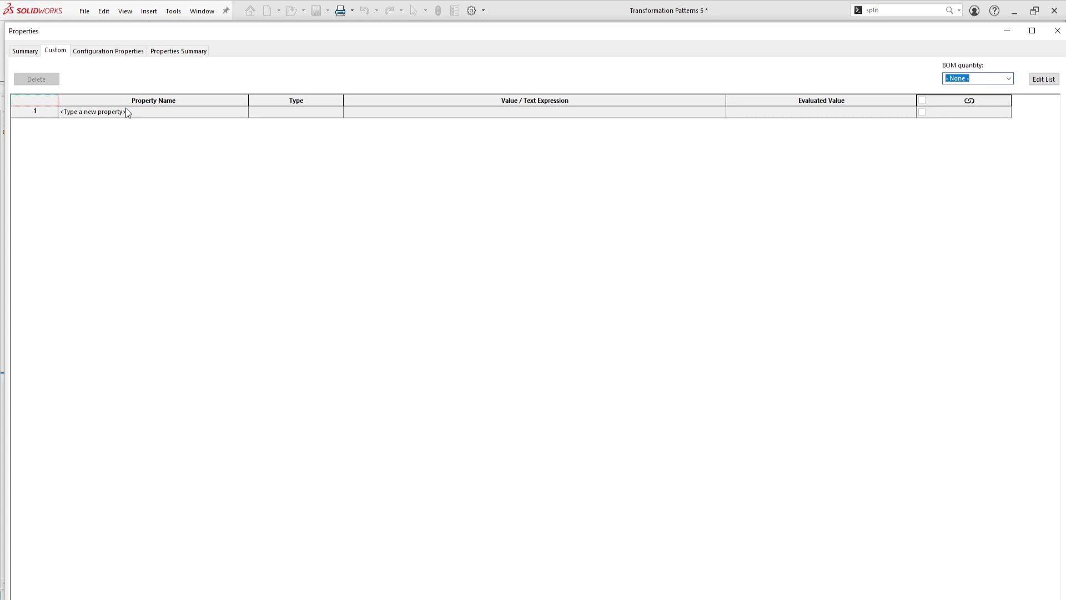
pyautogui.click(100, 112)
pyautogui.click(1058, 31)
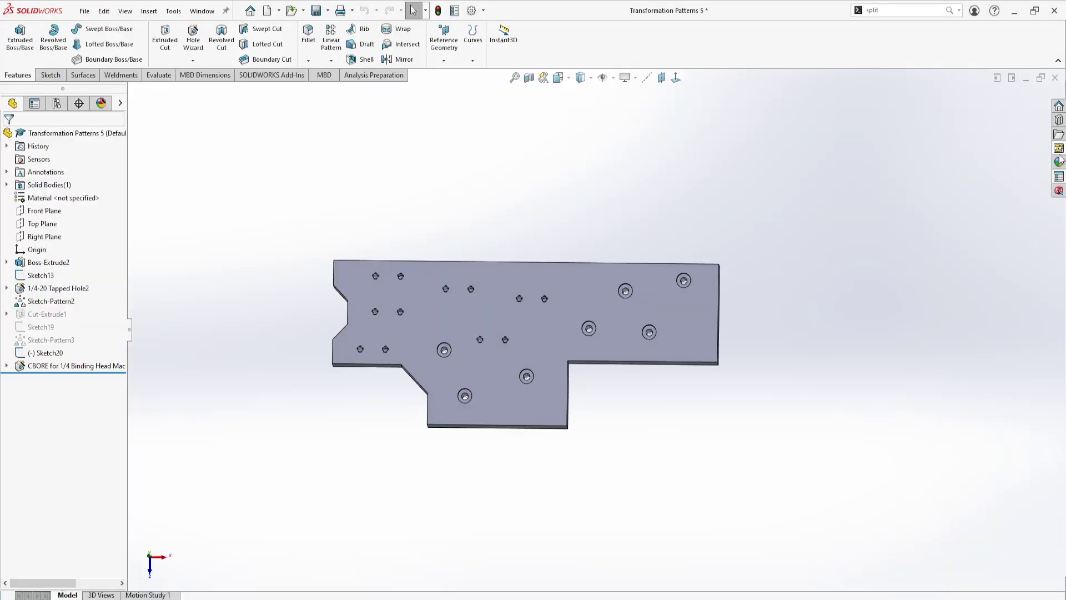
# Step: Enter the drawer's and checker's initials in Drawn By and Checked By in Custom Properties
pyautogui.click(1058, 176)
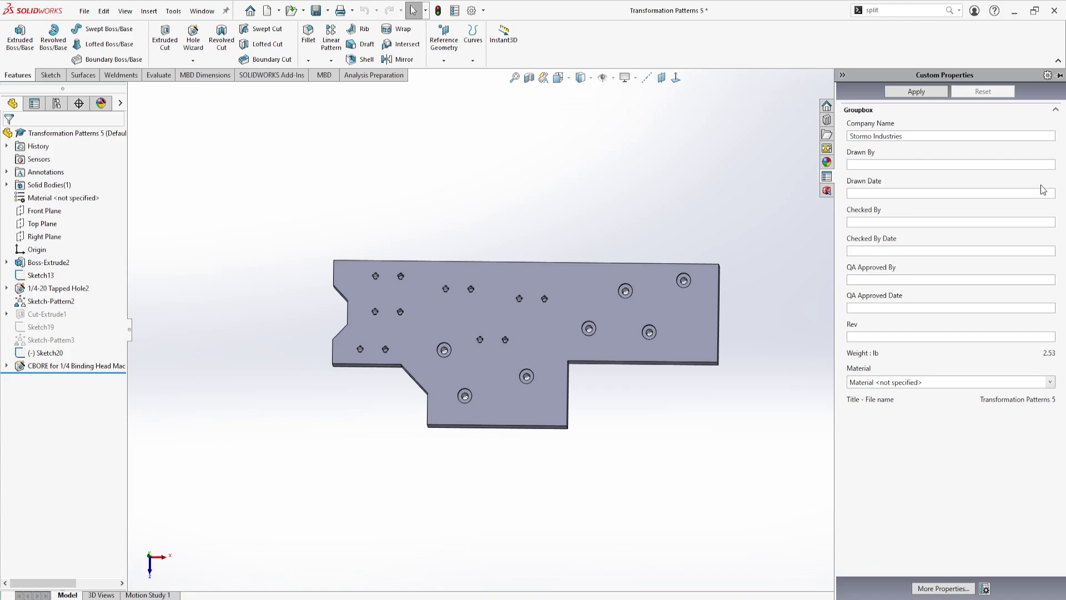
pyautogui.click(924, 136)
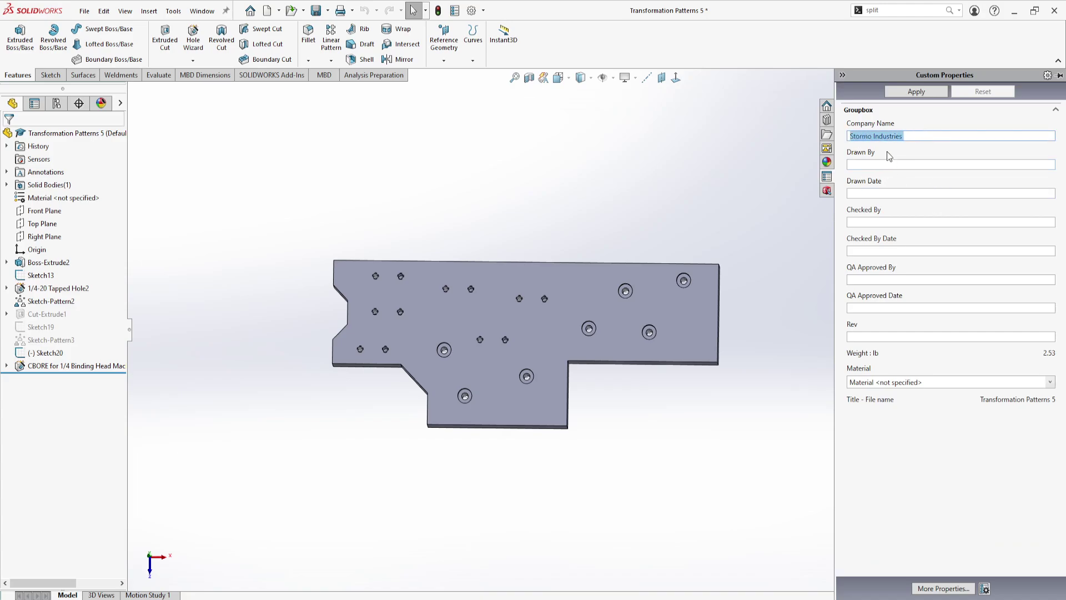
pyautogui.click(886, 165)
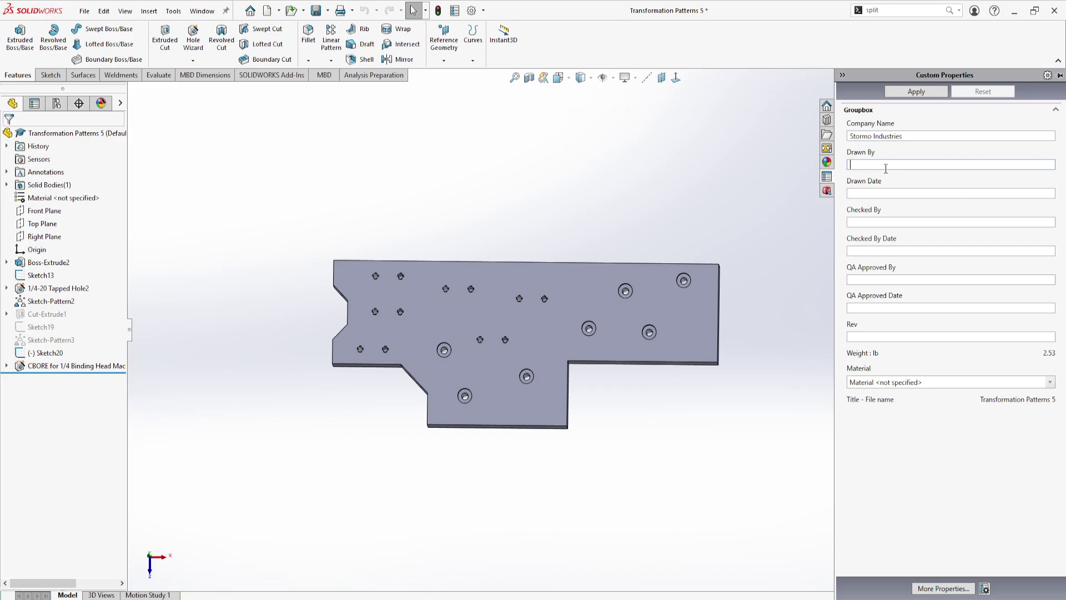
pyautogui.write('RJS')
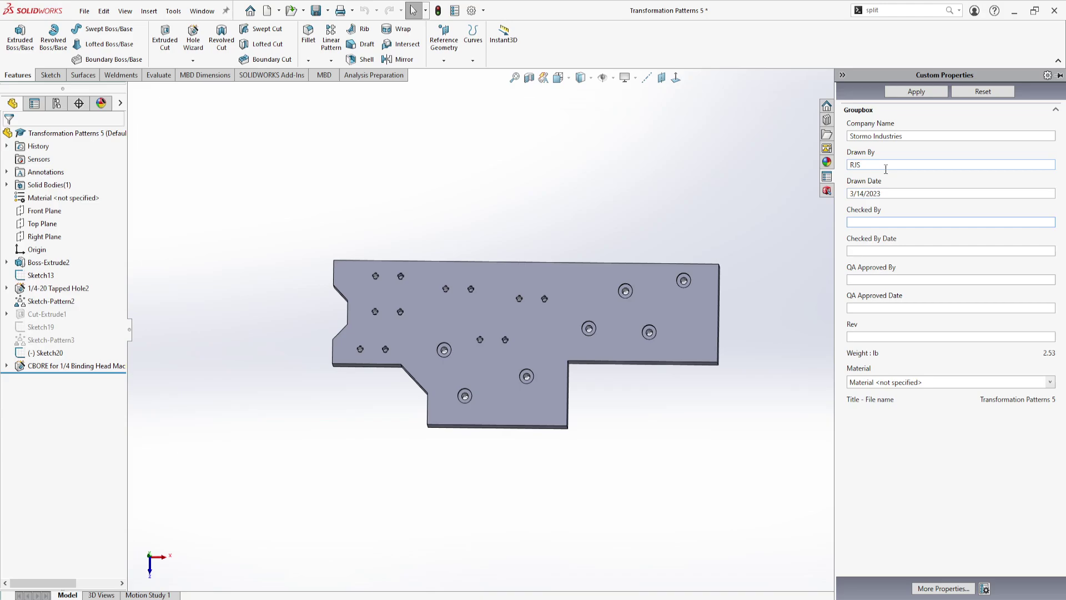
pyautogui.press('Return')
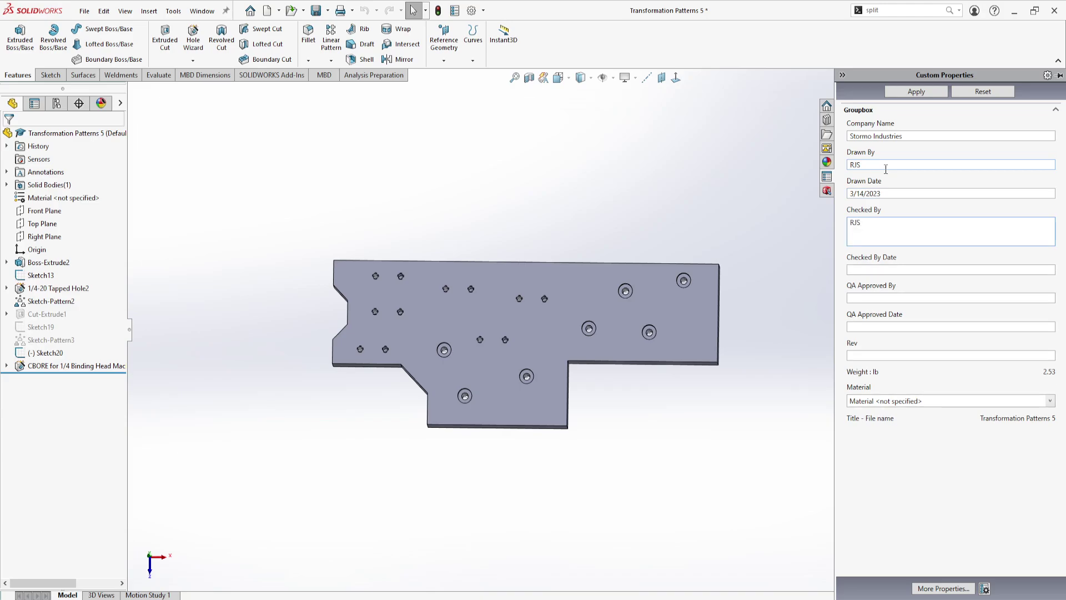
pyautogui.press('BackSpace')
# Step: Paste 3/14/2023 into Checked By and QA Approved dates; fill QA Approved By and Rev '-'
pyautogui.moveTo(892, 193); pyautogui.dragTo(834, 191)
pyautogui.hotkey('ctrl', 'c')
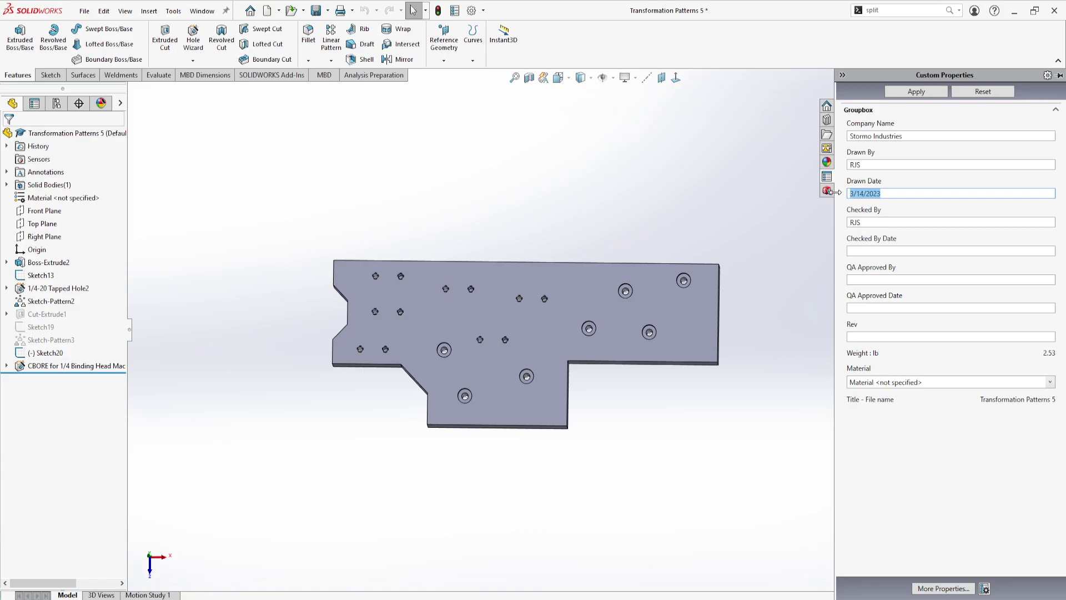
pyautogui.click(881, 251)
pyautogui.hotkey('ctrl', 'v')
pyautogui.click(876, 307)
pyautogui.hotkey('ctrl', 'v')
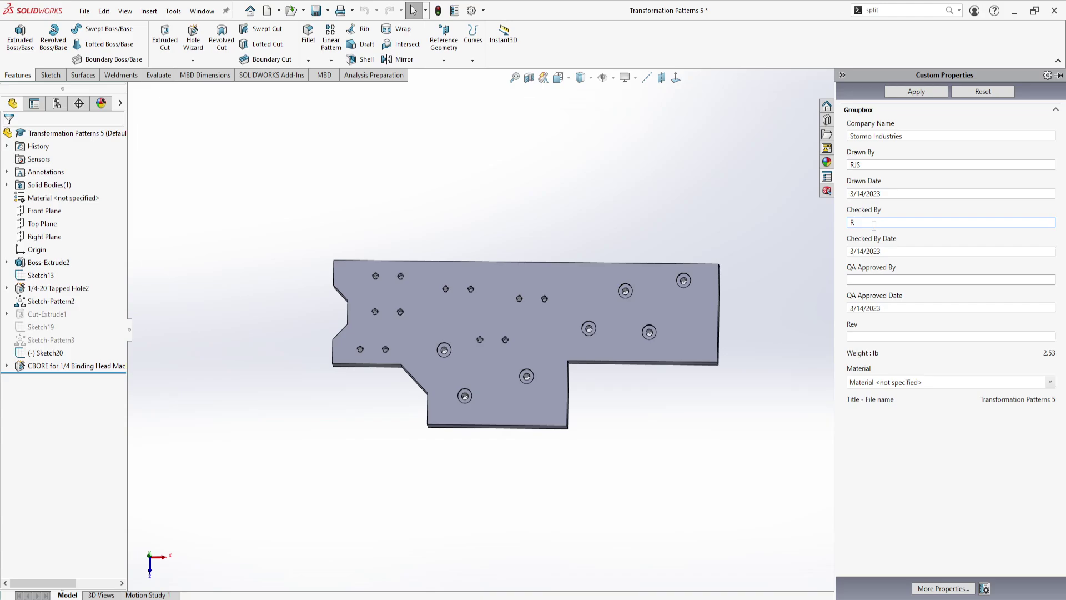
pyautogui.click(877, 279)
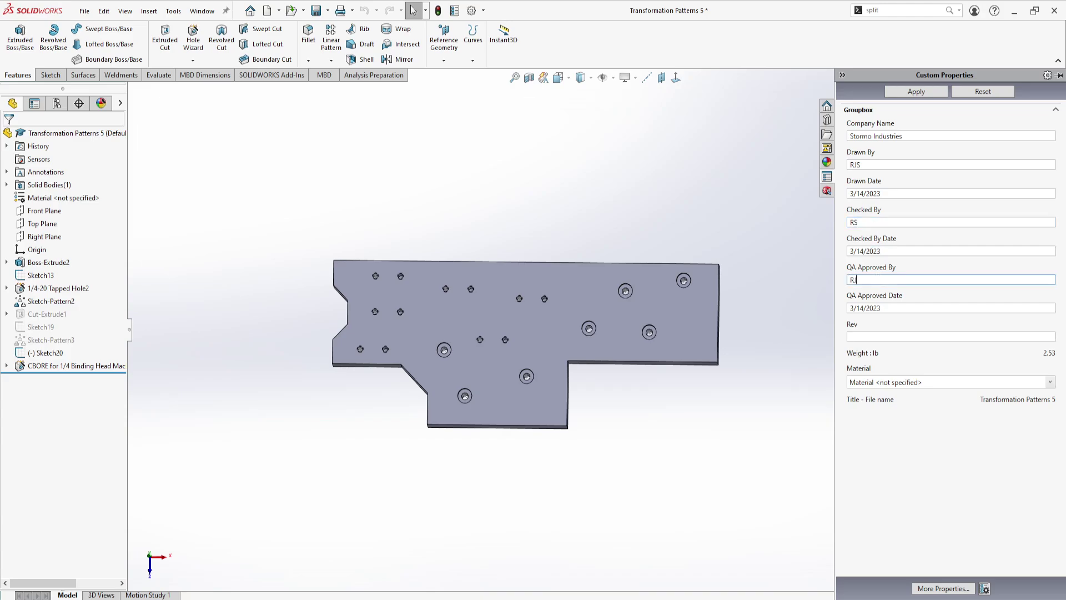
pyautogui.click(894, 337)
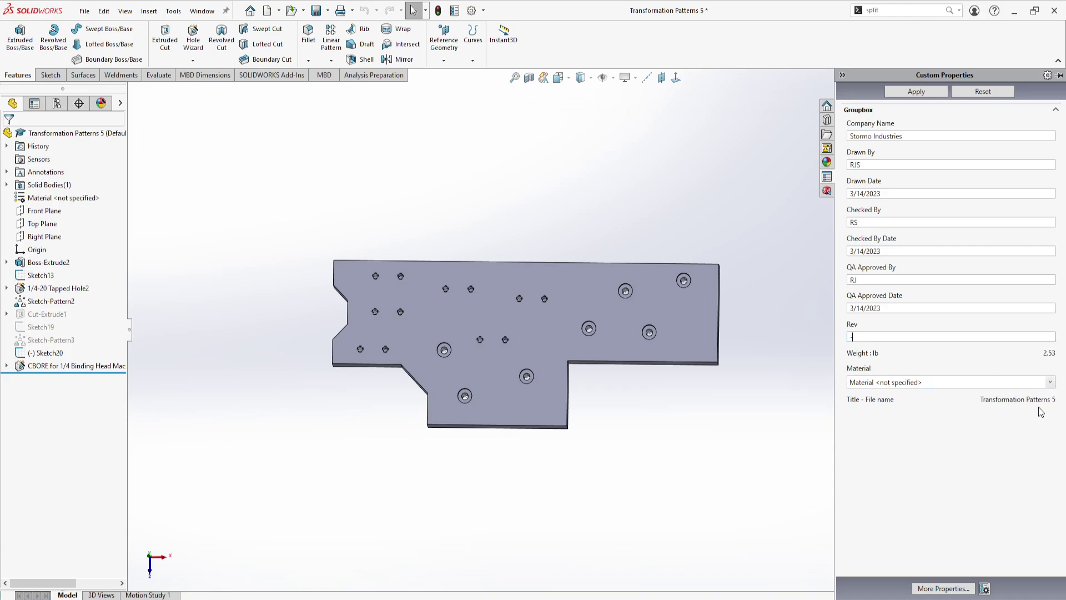
# Step: Select 6061-T6 (SS) under Aluminium Alloys in the part's material library
pyautogui.rightClick(41, 198)
pyautogui.doubleClick(61, 198)
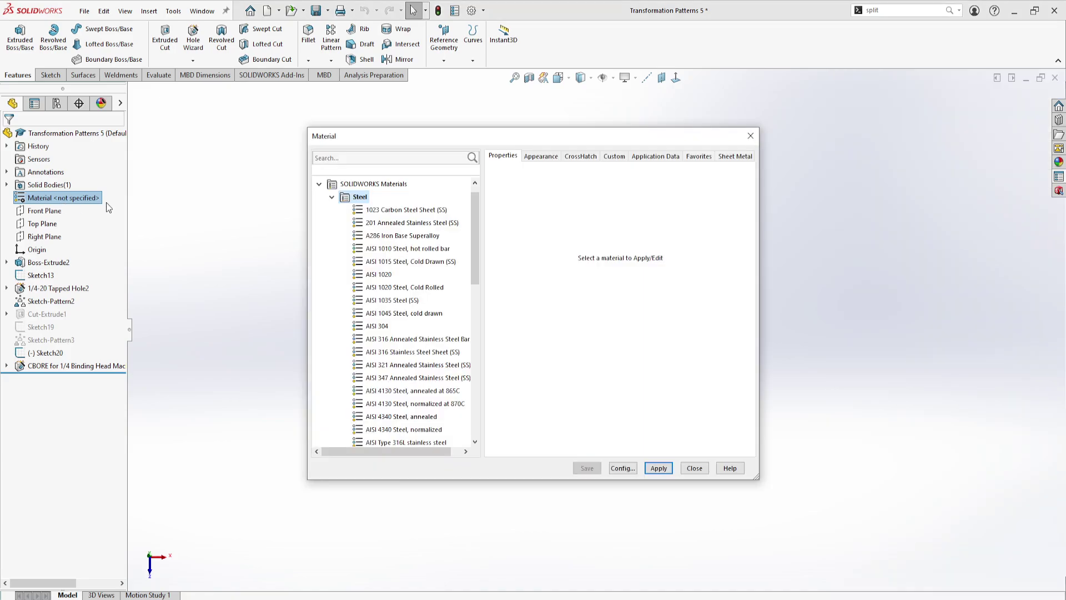
pyautogui.scroll(-9, 378, 256)
pyautogui.click(365, 275)
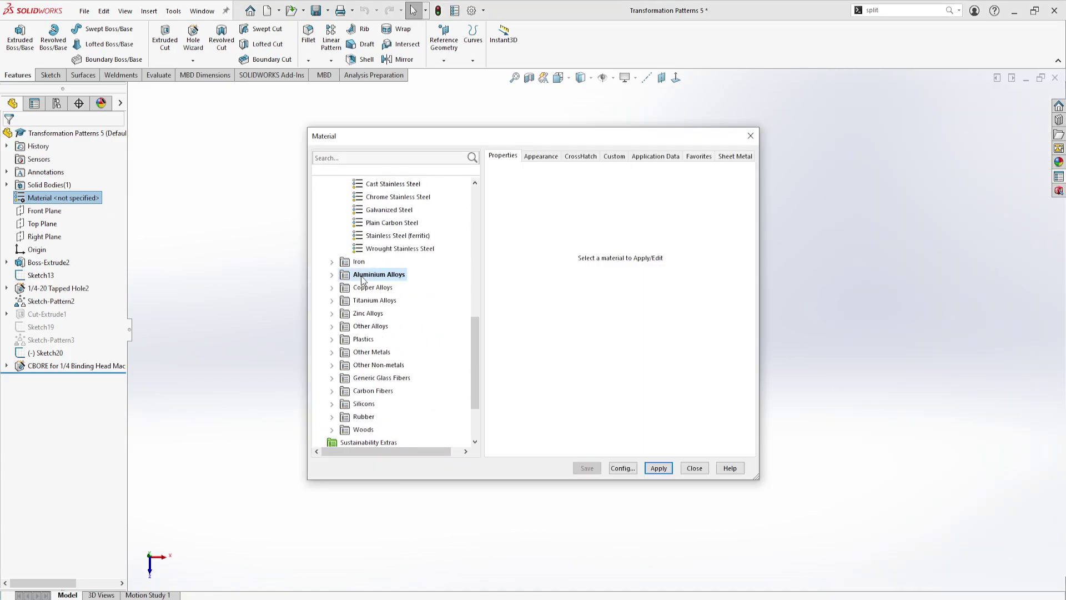
pyautogui.click(333, 275)
pyautogui.scroll(-10, 387, 276)
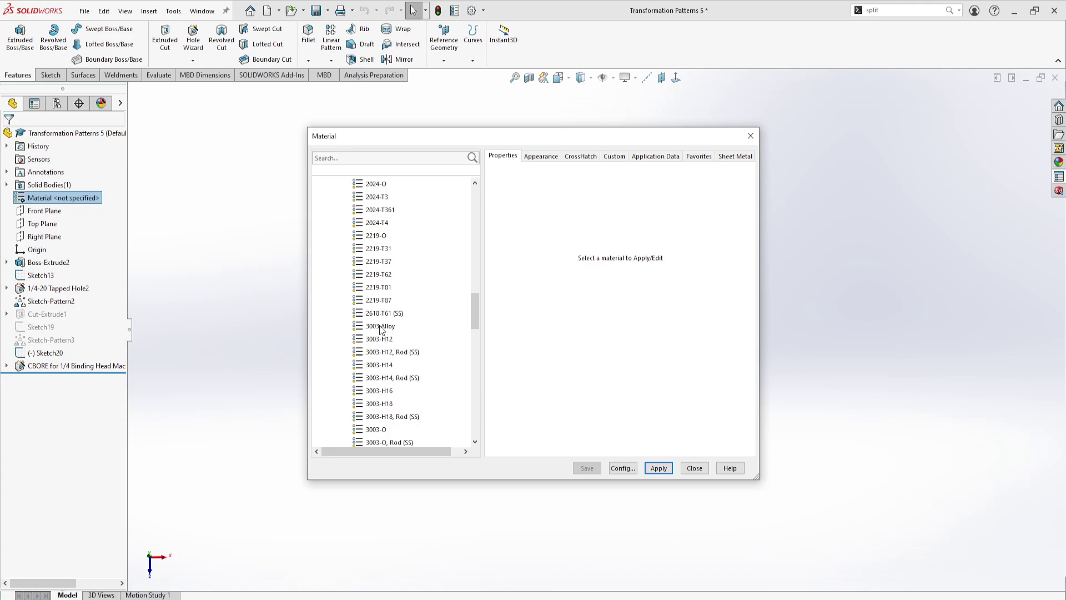
pyautogui.scroll(-10, 379, 376)
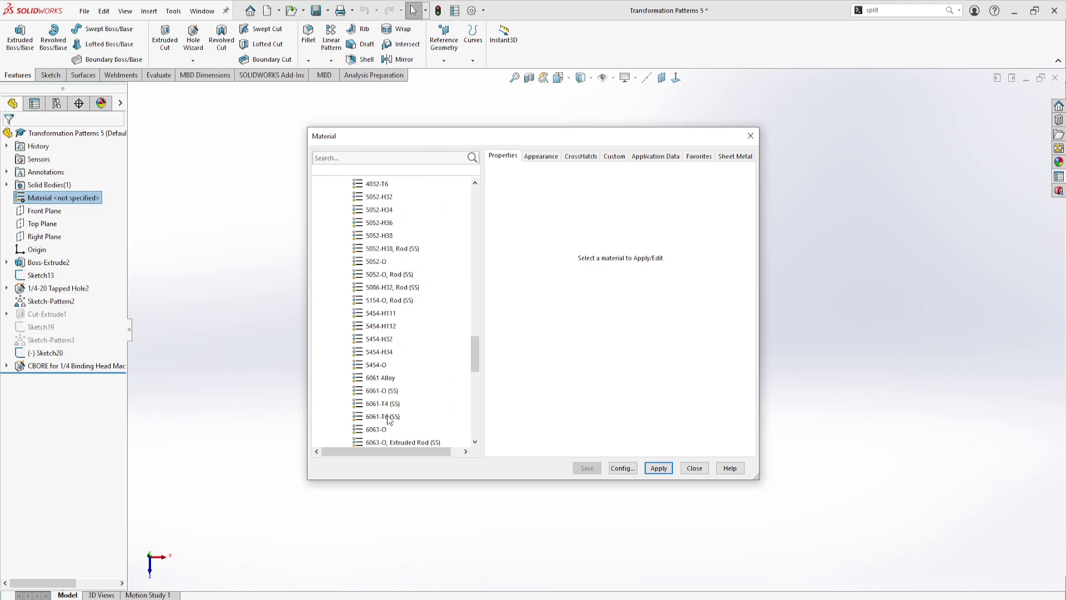
pyautogui.click(393, 416)
# Step: Apply the material, saving pending property changes, and reopen Custom Properties showing 6.83 lb
pyautogui.click(659, 469)
pyautogui.click(695, 468)
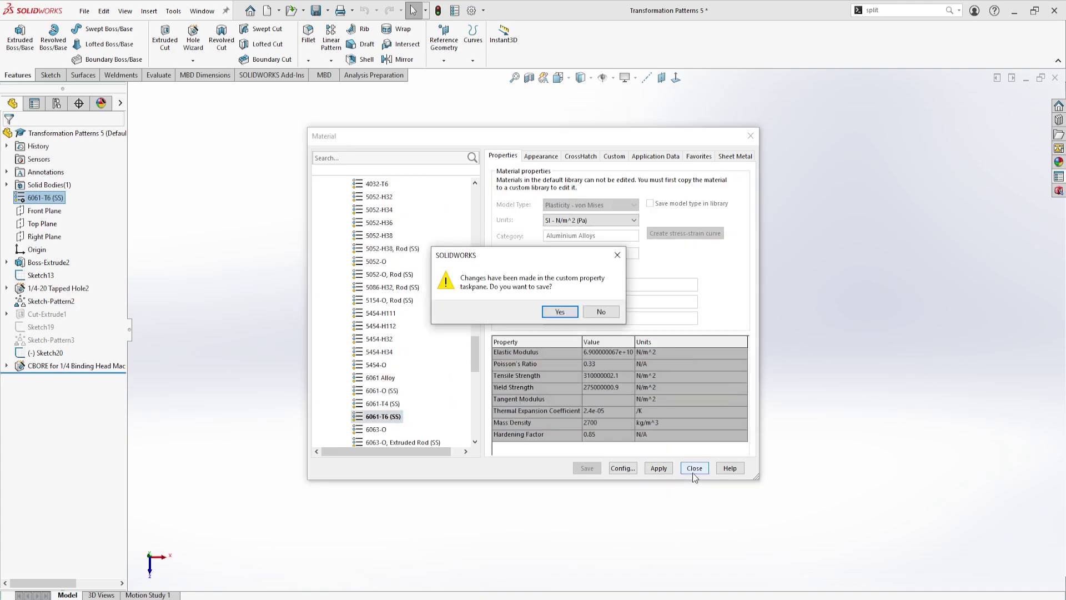
pyautogui.click(560, 312)
pyautogui.click(659, 468)
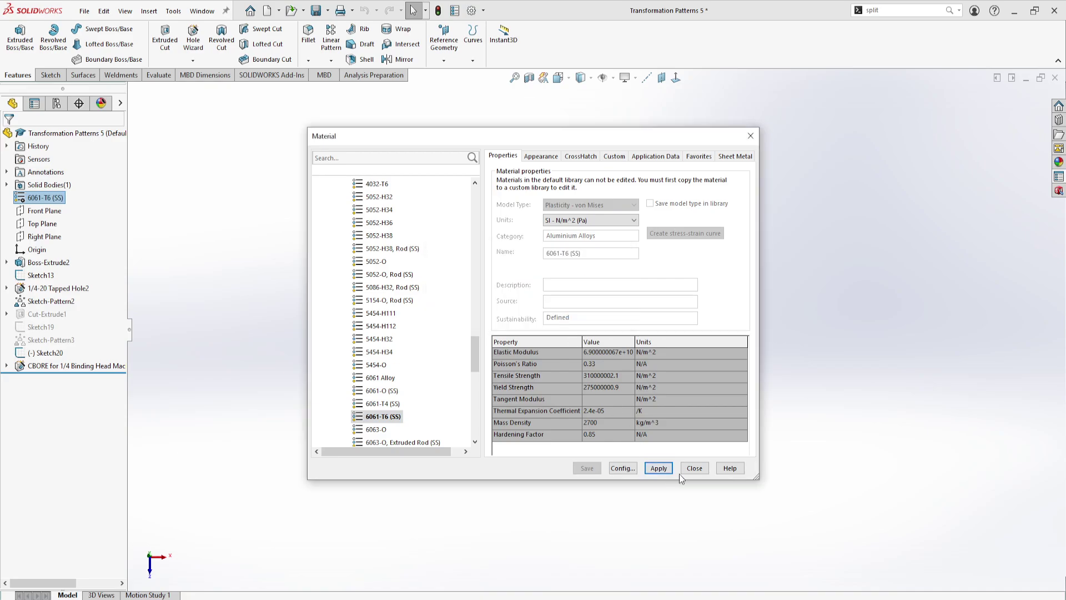
pyautogui.click(695, 468)
pyautogui.click(1058, 181)
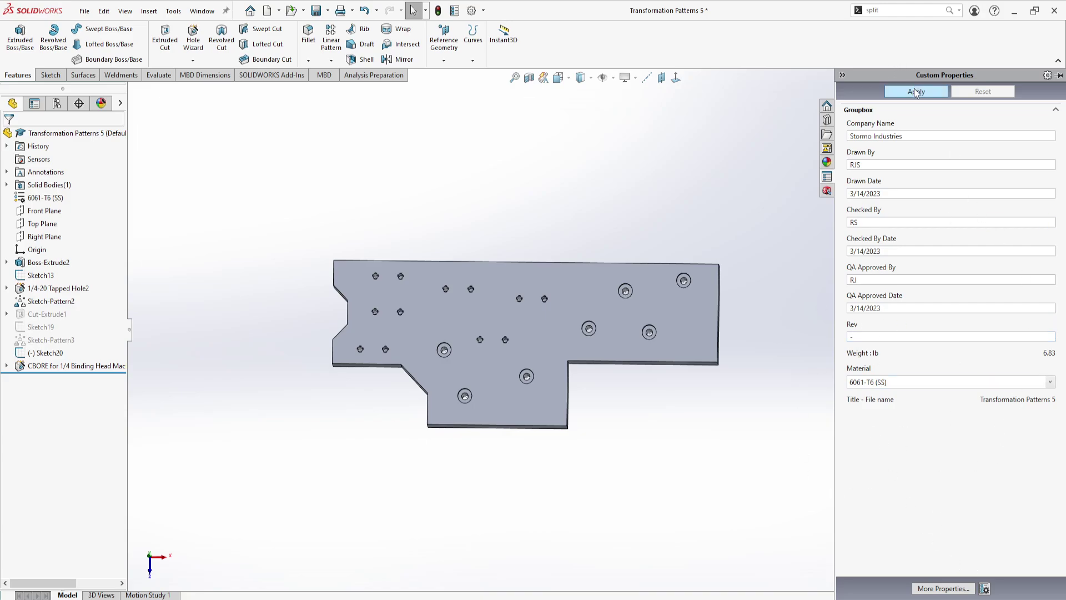
# Step: Check File Properties' Configuration tab for Weight 6.83 and Material 6061-T6 (SS), then close it
pyautogui.click(843, 75)
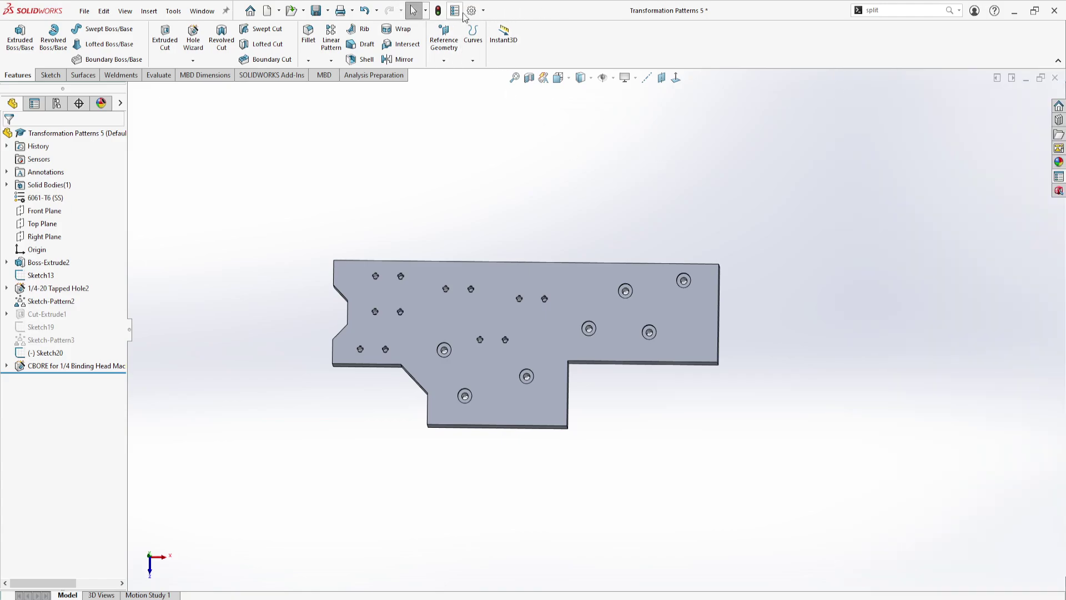
pyautogui.click(457, 13)
pyautogui.click(129, 50)
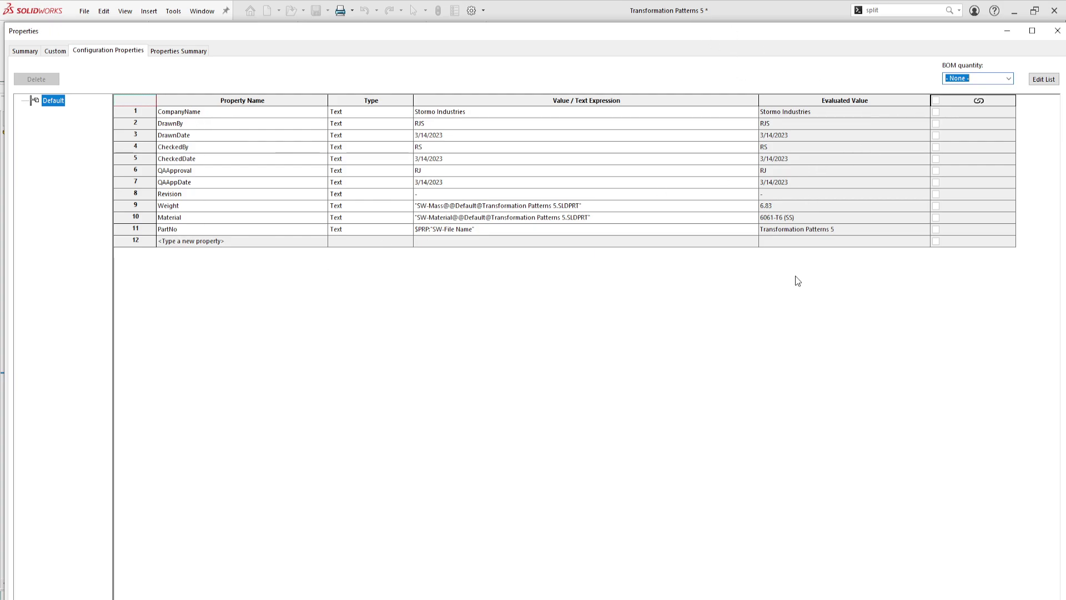
pyautogui.click(1057, 31)
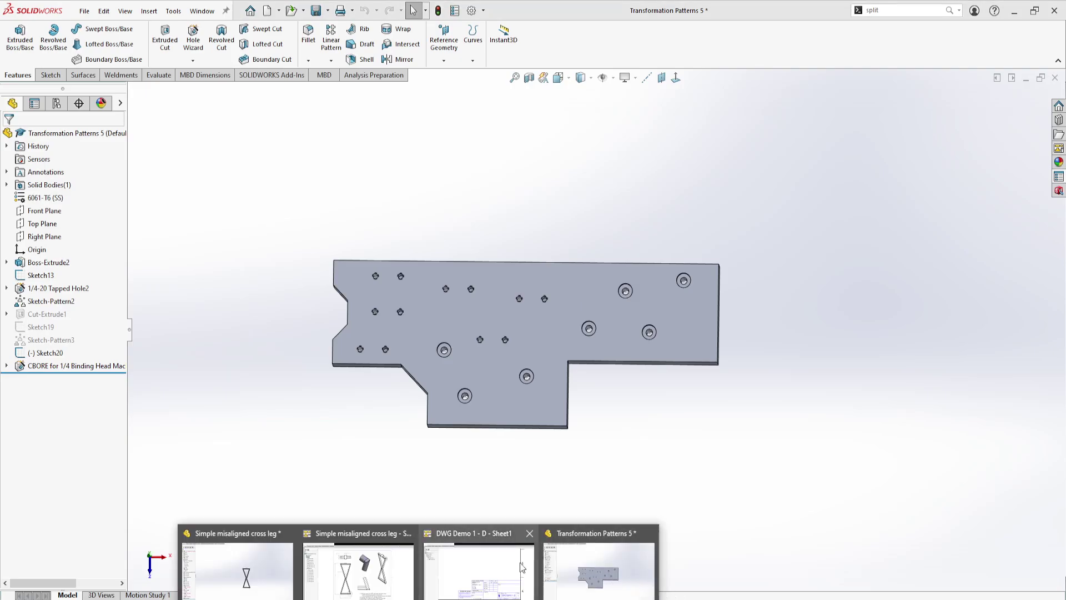
# Step: Switch to the DWG Demo 1 - D drawing and inspect the title note showing Transformation Patterns 5
pyautogui.click(486, 570)
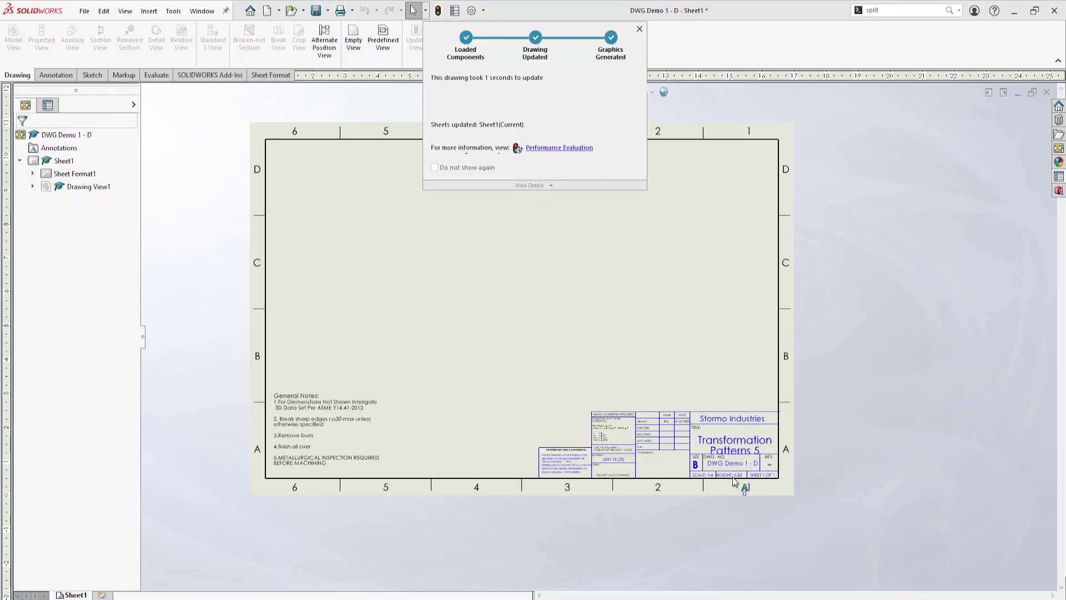
pyautogui.scroll(-5, 734, 468)
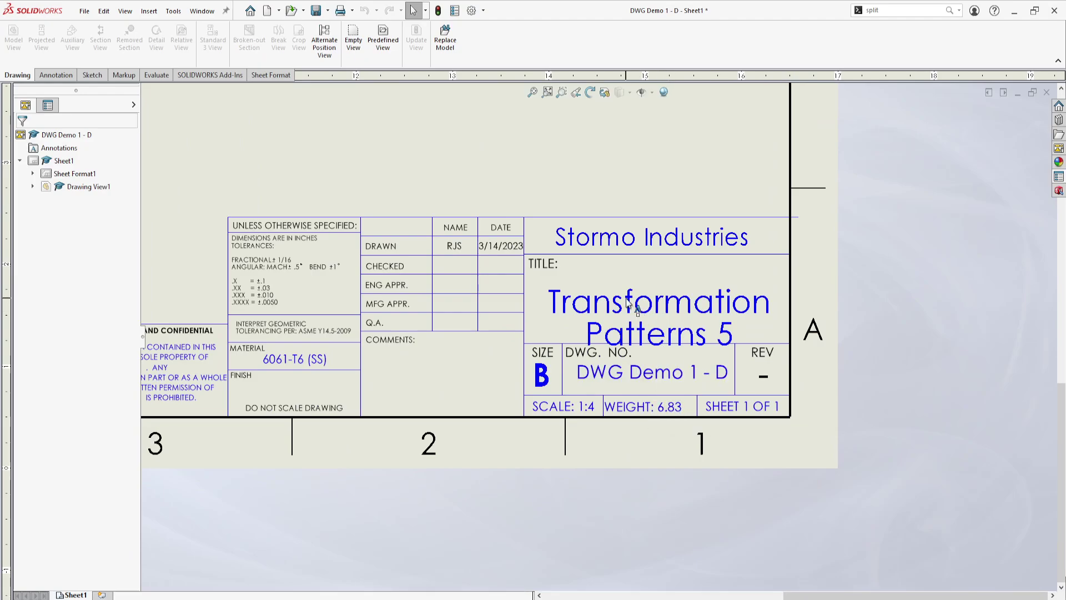
pyautogui.click(678, 295)
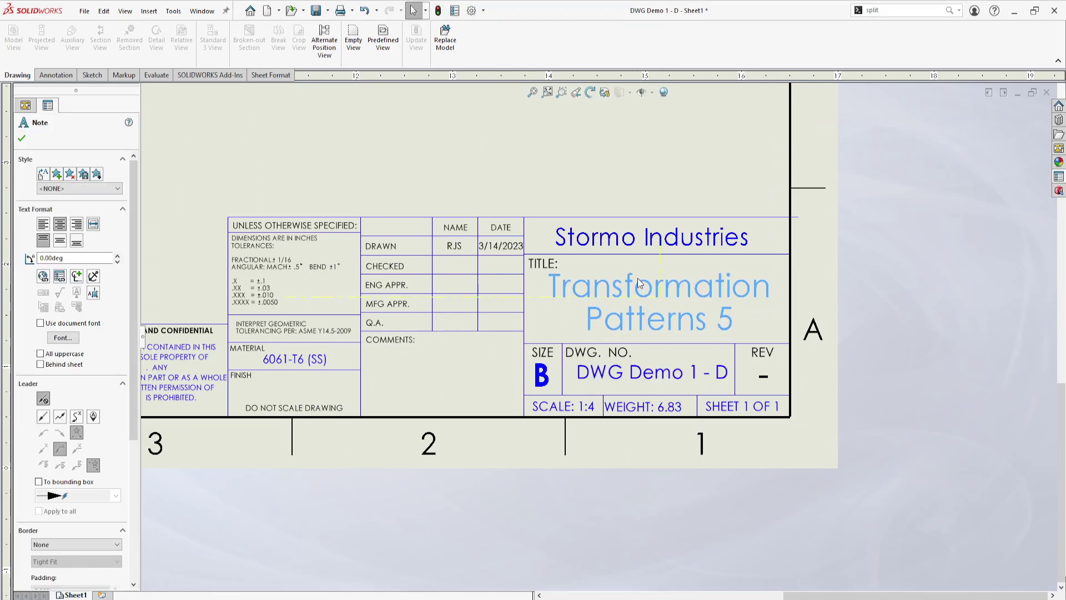
pyautogui.click(648, 210)
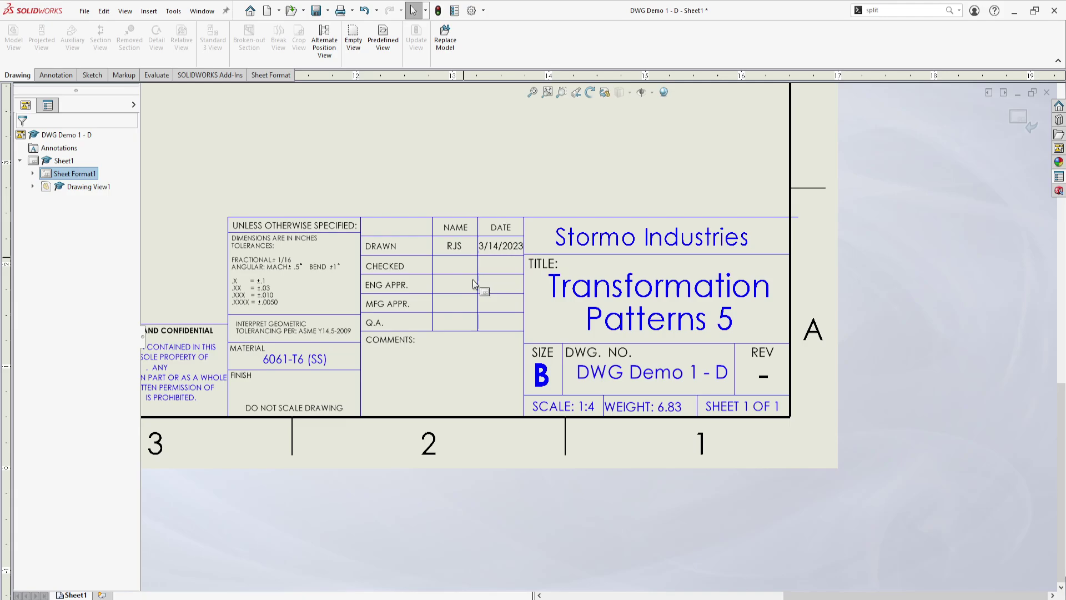
# Step: Inspect the proprietary note and the tolerance block beside the title block
pyautogui.moveTo(477, 281); pyautogui.dragTo(613, 265, button='middle')
pyautogui.scroll(-3, 339, 347)
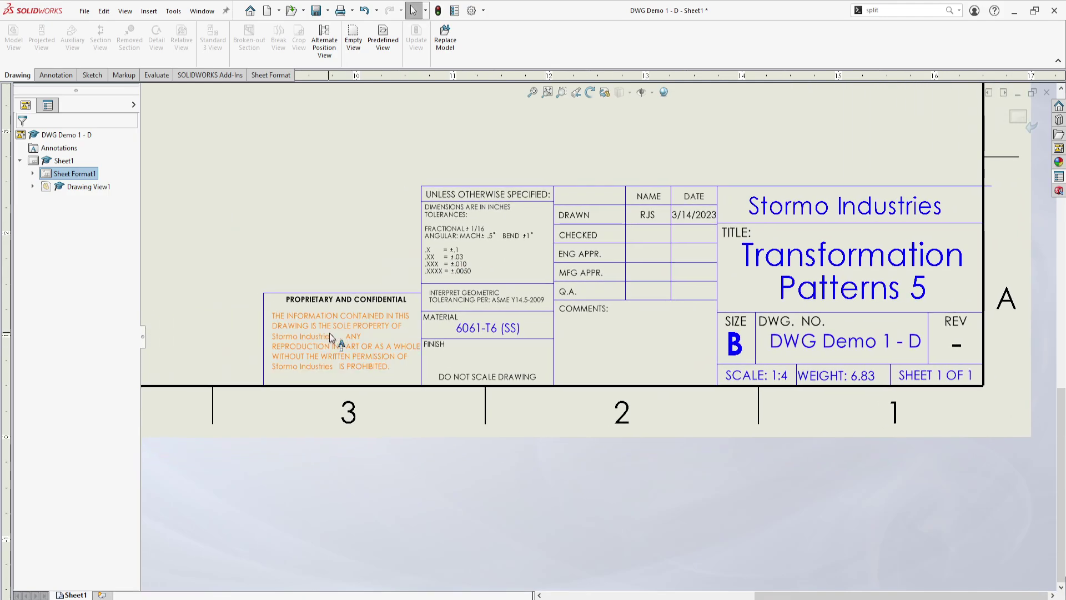
pyautogui.click(358, 337)
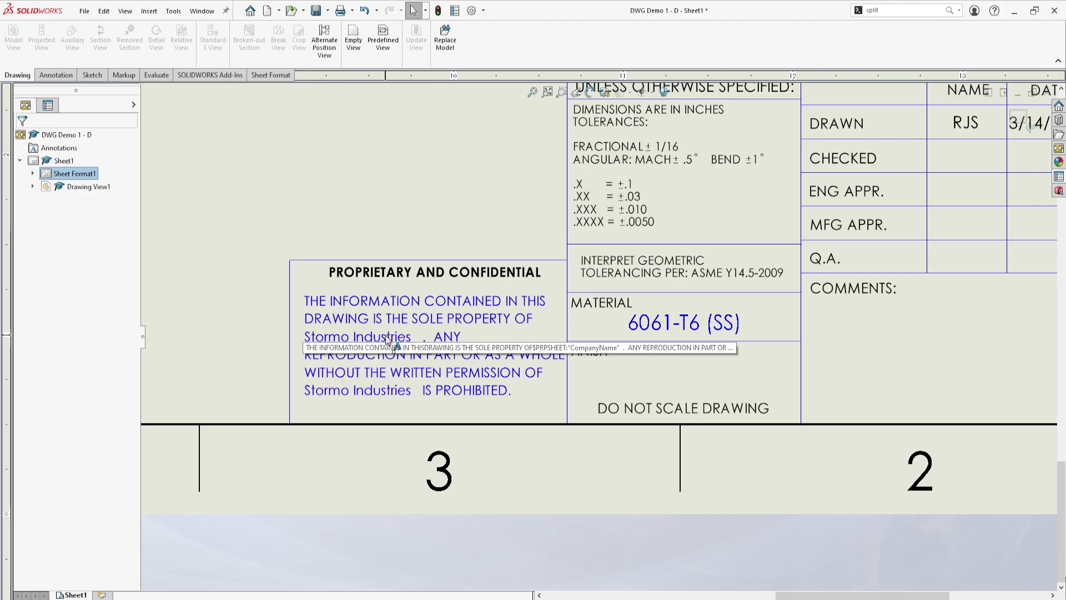
pyautogui.moveTo(522, 339); pyautogui.dragTo(459, 359, button='middle')
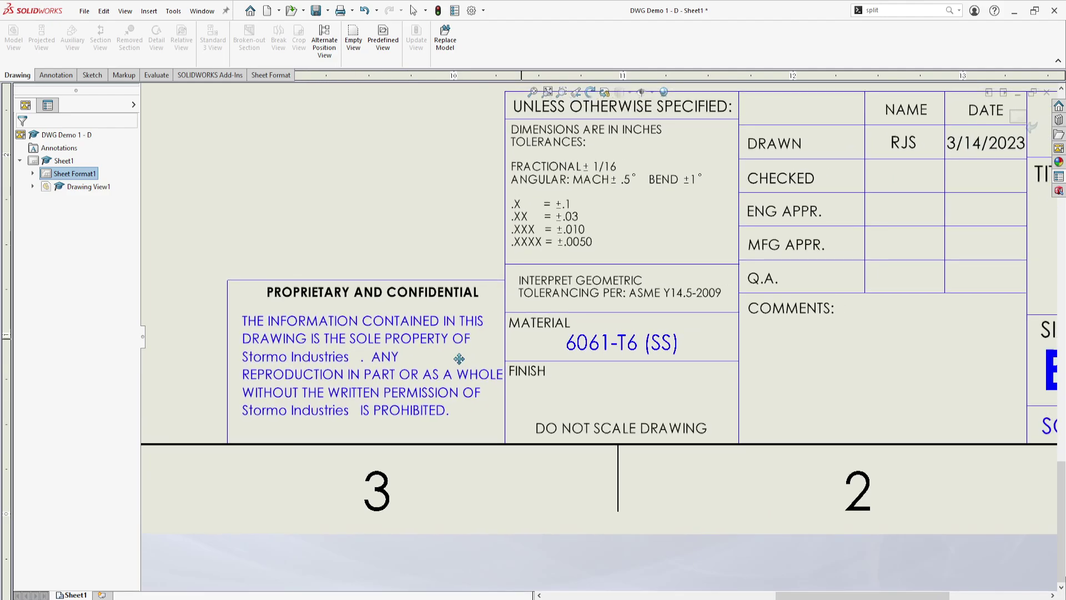
pyautogui.press('z')
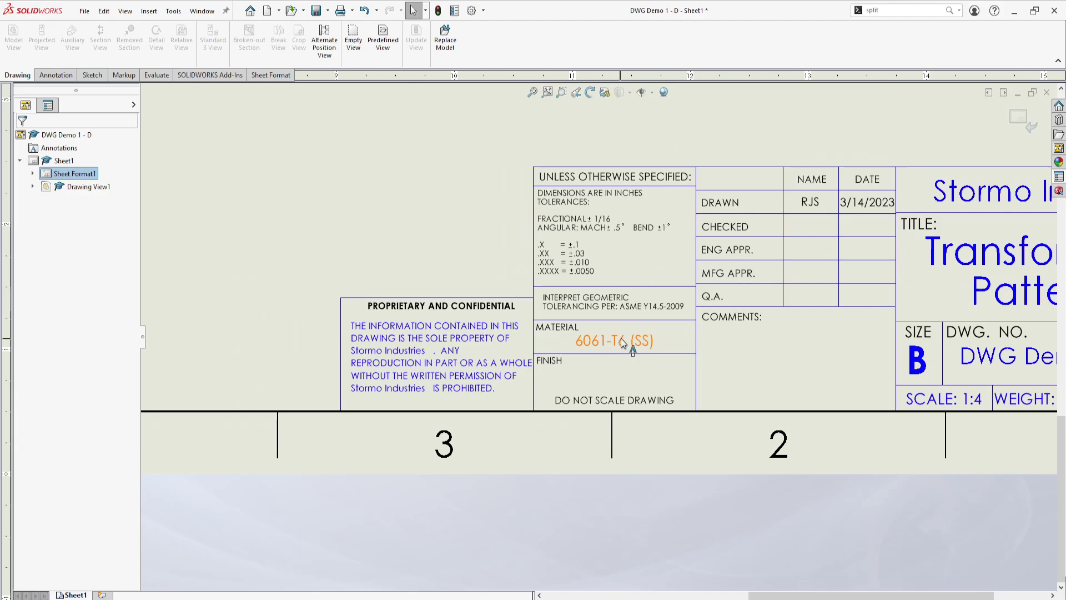
pyautogui.moveTo(751, 317); pyautogui.dragTo(555, 350, button='middle')
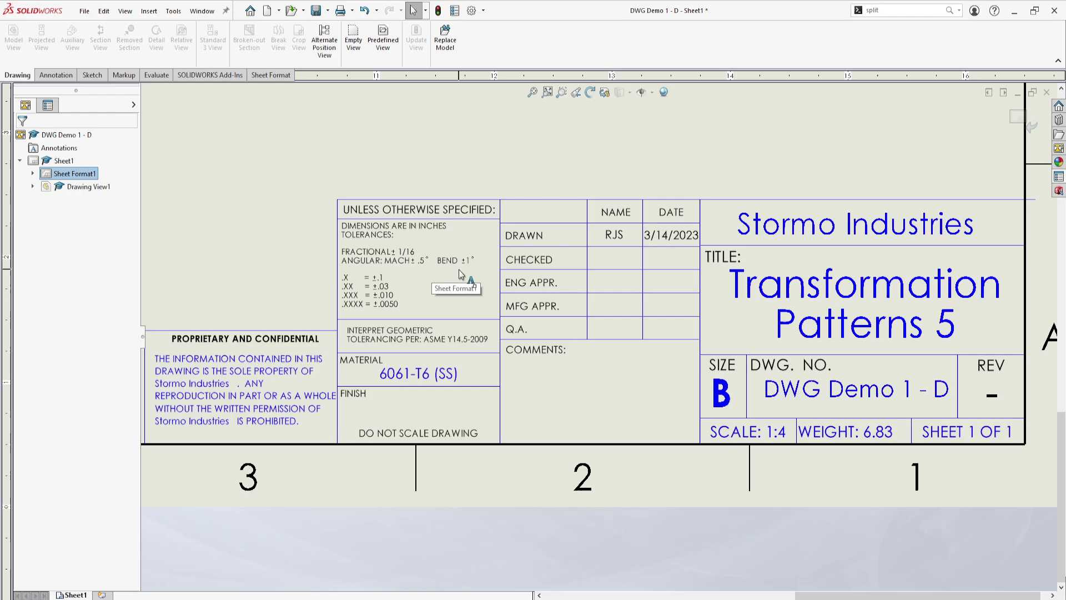
# Step: Fit the sheet and zoom over the title block to verify material 6061-T6 (SS), weight 6.83, date 3/14/2023
pyautogui.scroll(3, 684, 295)
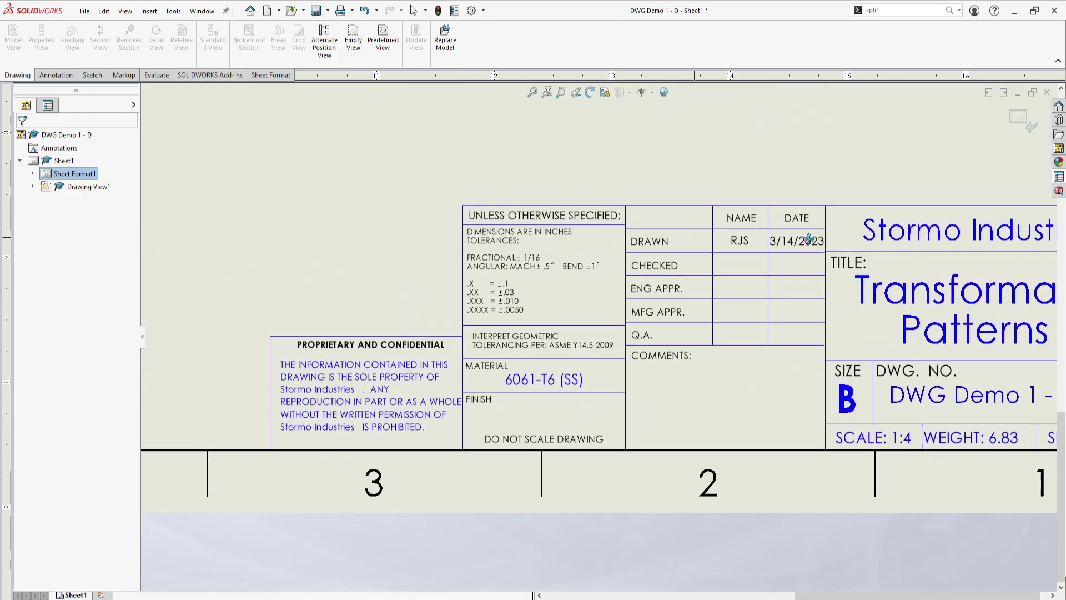
pyautogui.scroll(1, 685, 294)
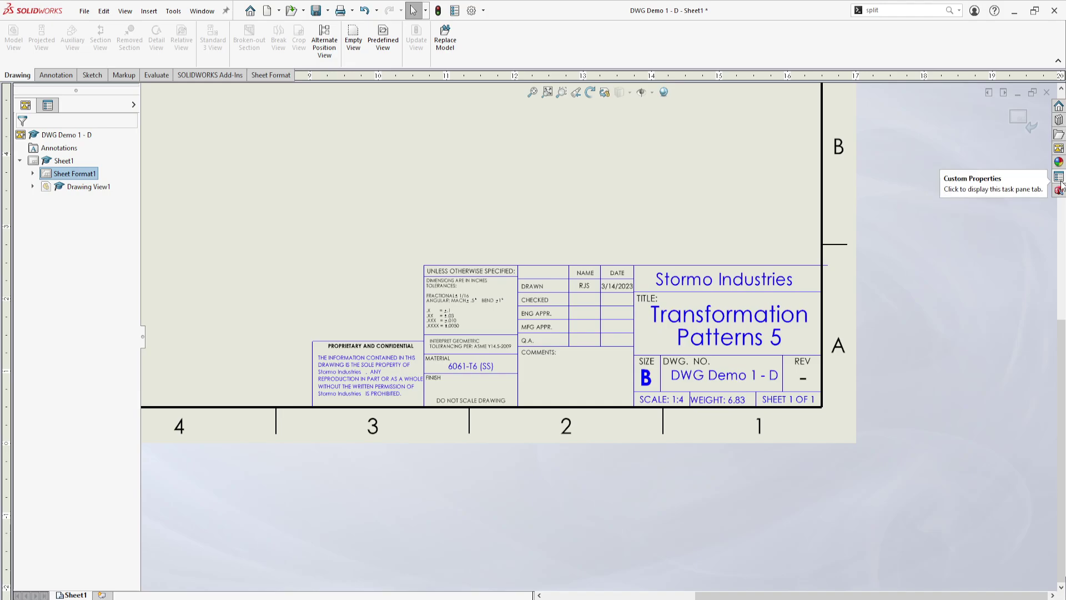
pyautogui.press('f')
pyautogui.scroll(4, 600, 345)
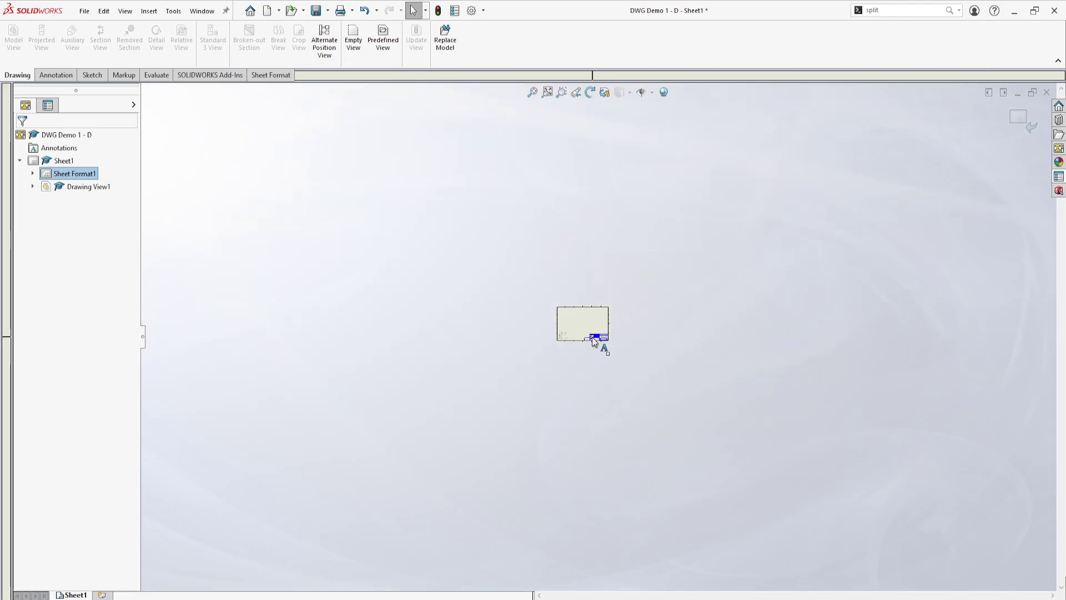
pyautogui.scroll(-1, 626, 341)
pyautogui.scroll(-5, 626, 341)
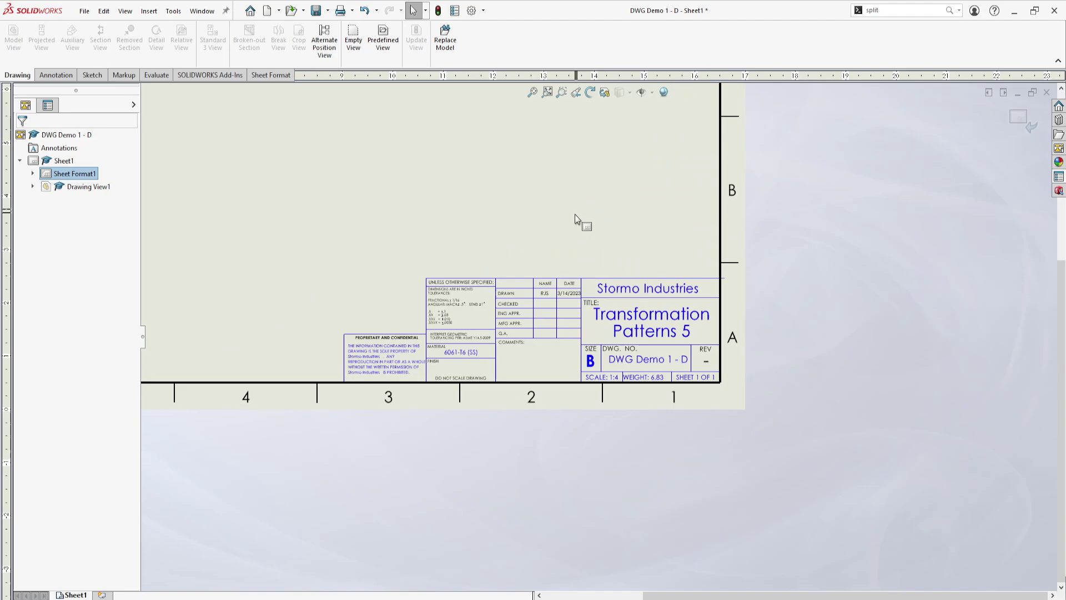
pyautogui.scroll(-2, 614, 276)
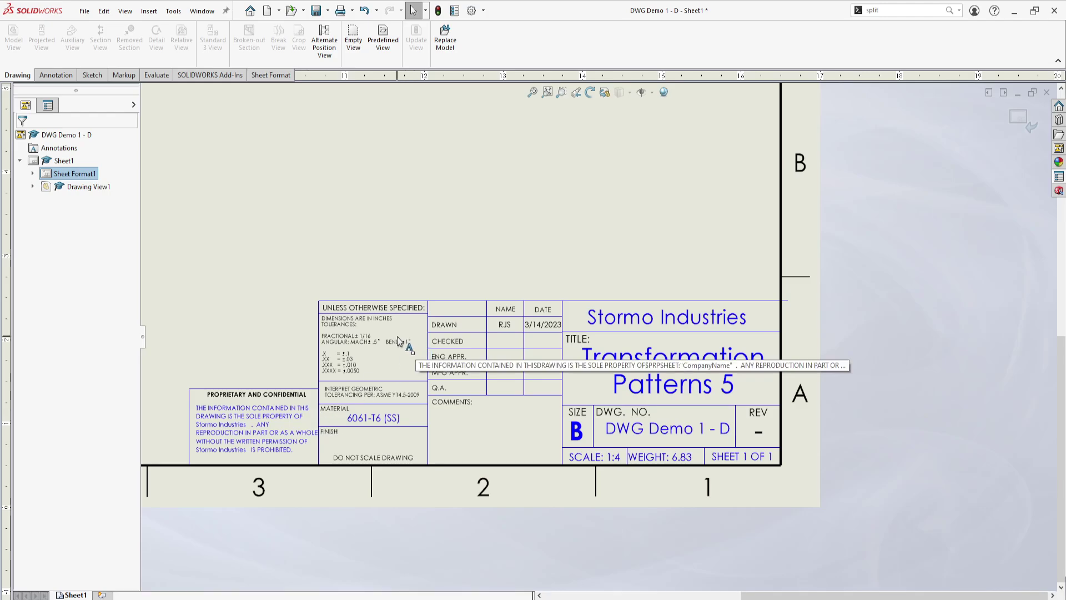
pyautogui.scroll(-3, 304, 414)
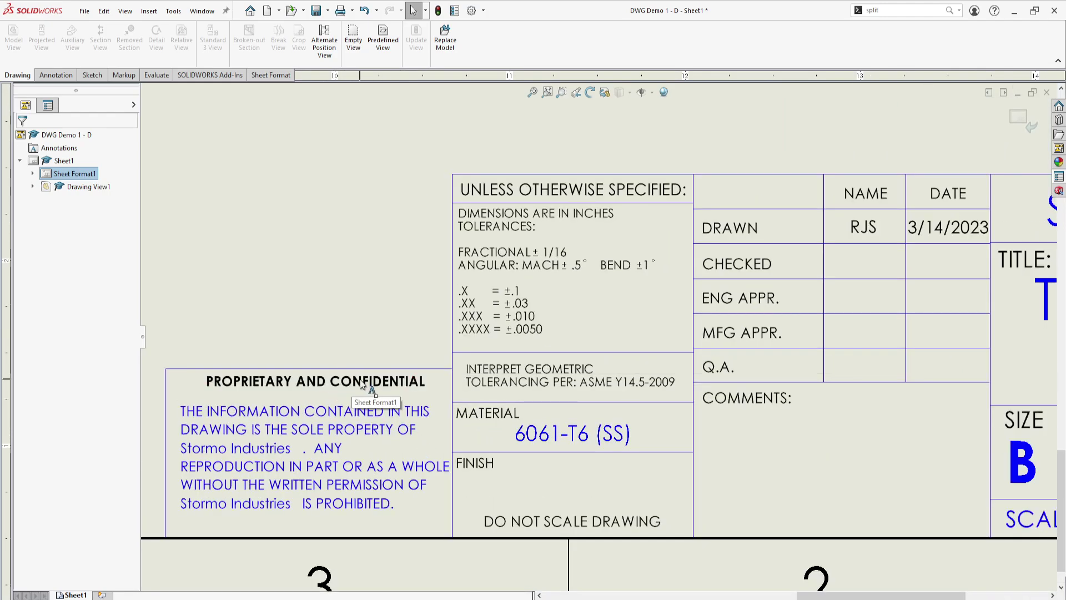
pyautogui.scroll(-1, 683, 400)
pyautogui.scroll(1, 542, 423)
pyautogui.scroll(4, 597, 337)
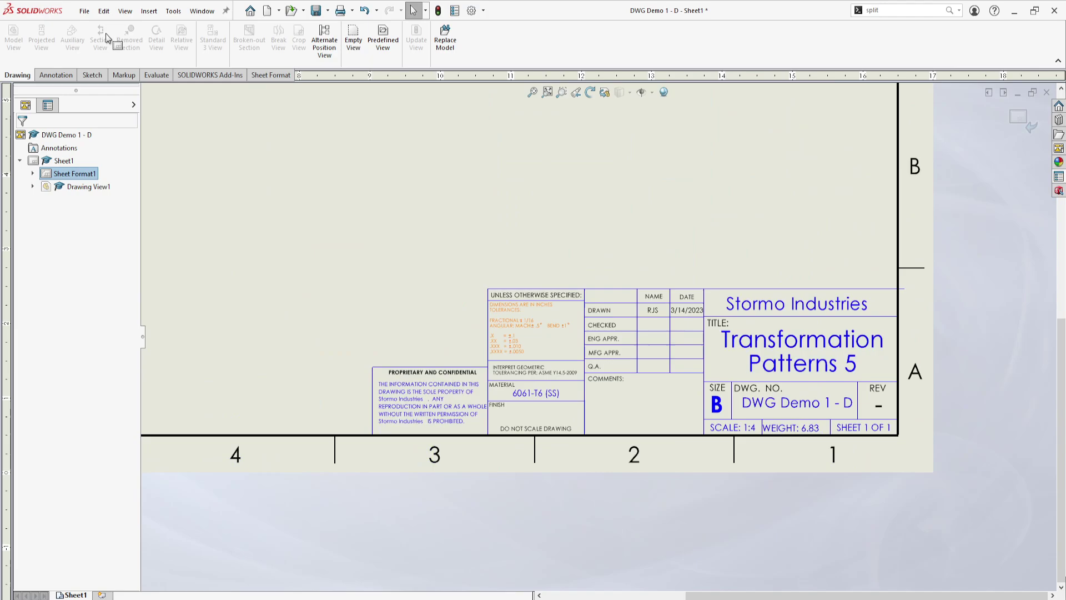
pyautogui.click(55, 75)
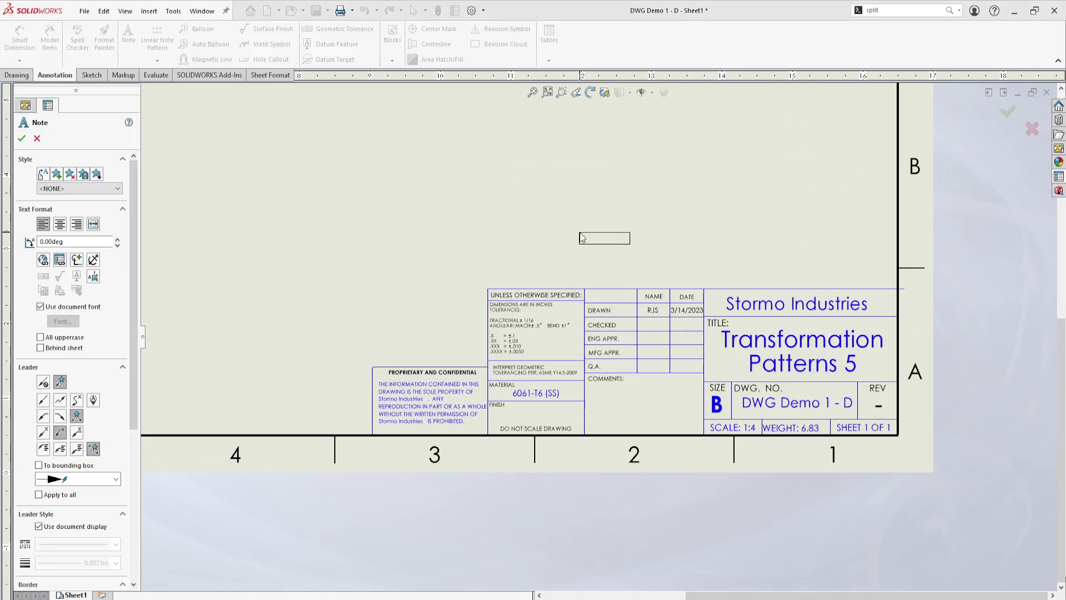
pyautogui.click(582, 238)
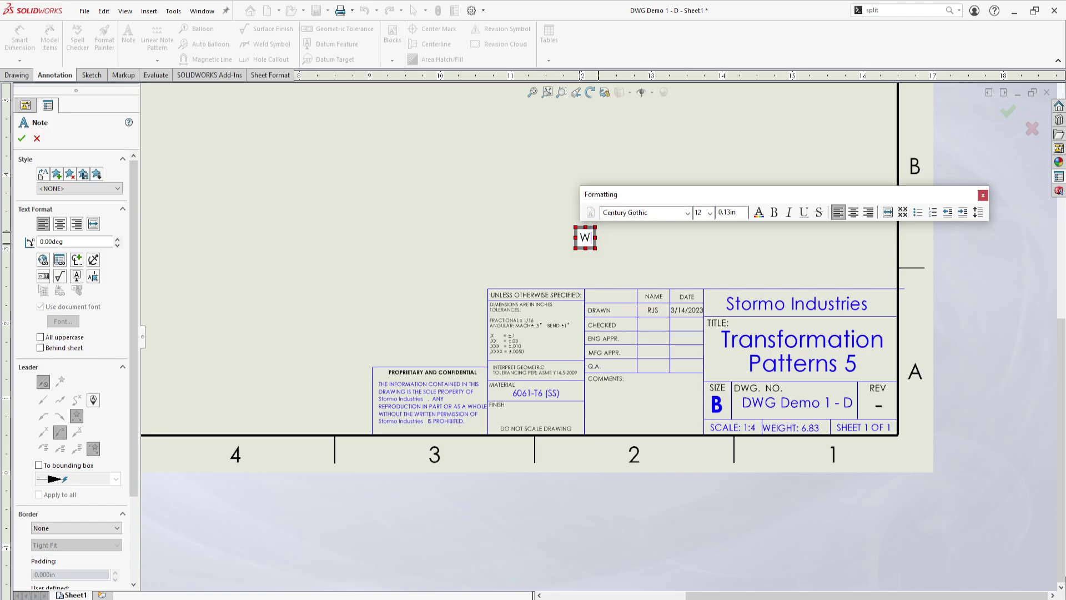
pyautogui.write('Weight')
pyautogui.press('BackSpace')
pyautogui.press('BackSpace')
pyautogui.press('BackSpace')
pyautogui.press('BackSpace')
pyautogui.press('BackSpace')
pyautogui.press('BackSpace')
pyautogui.write('WEIGHT:')
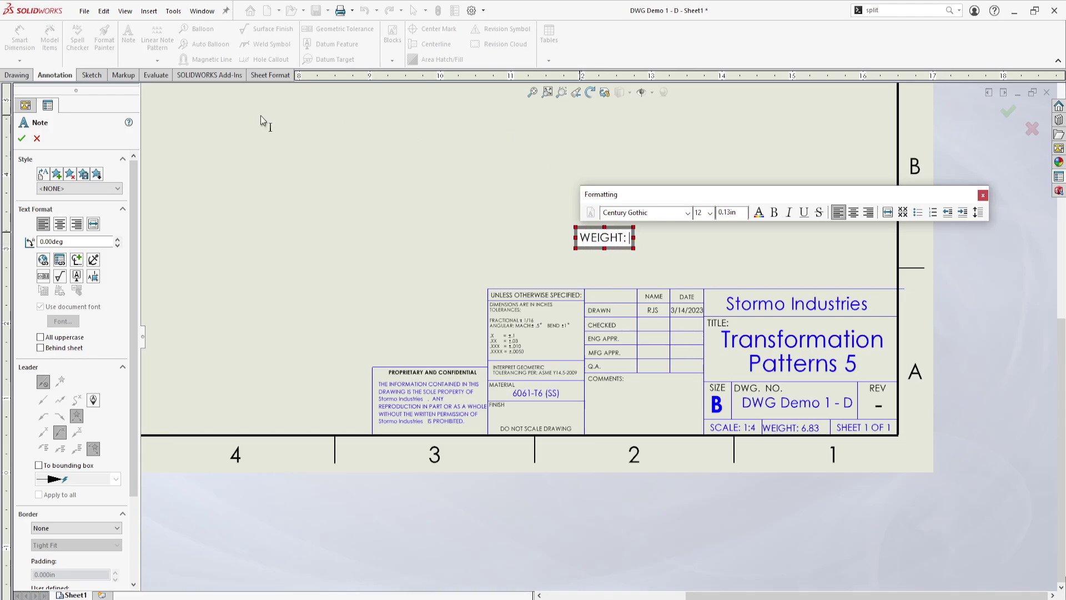
pyautogui.click(61, 263)
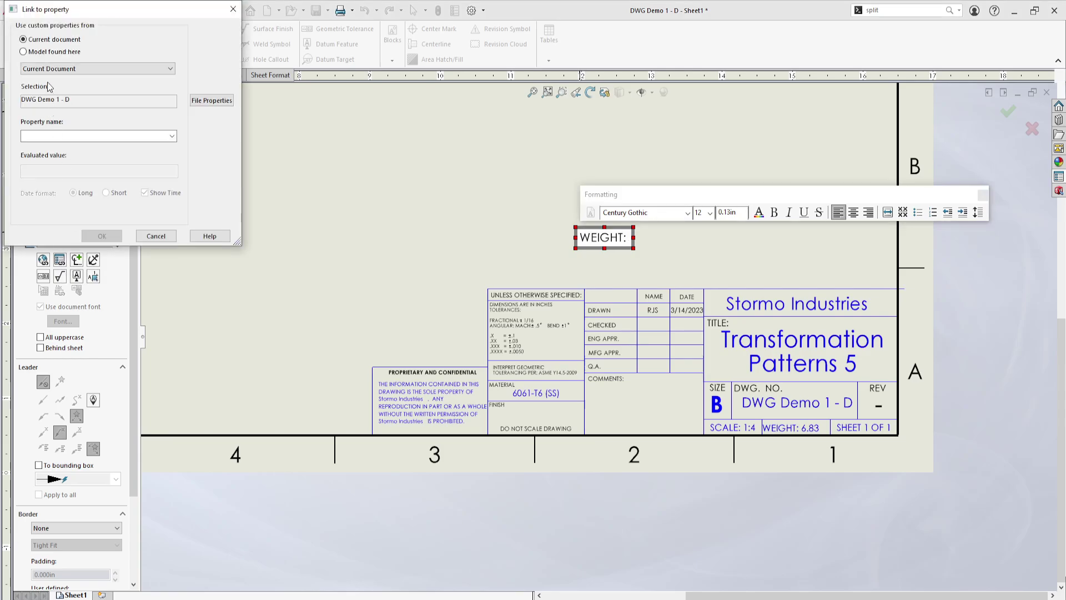
pyautogui.click(83, 68)
pyautogui.click(62, 53)
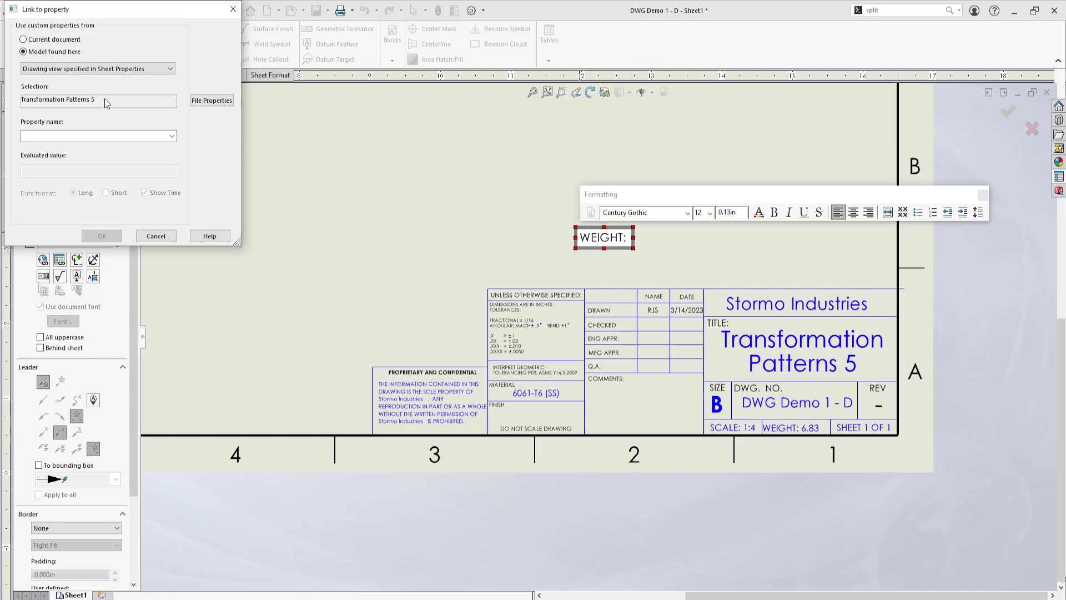
pyautogui.click(168, 140)
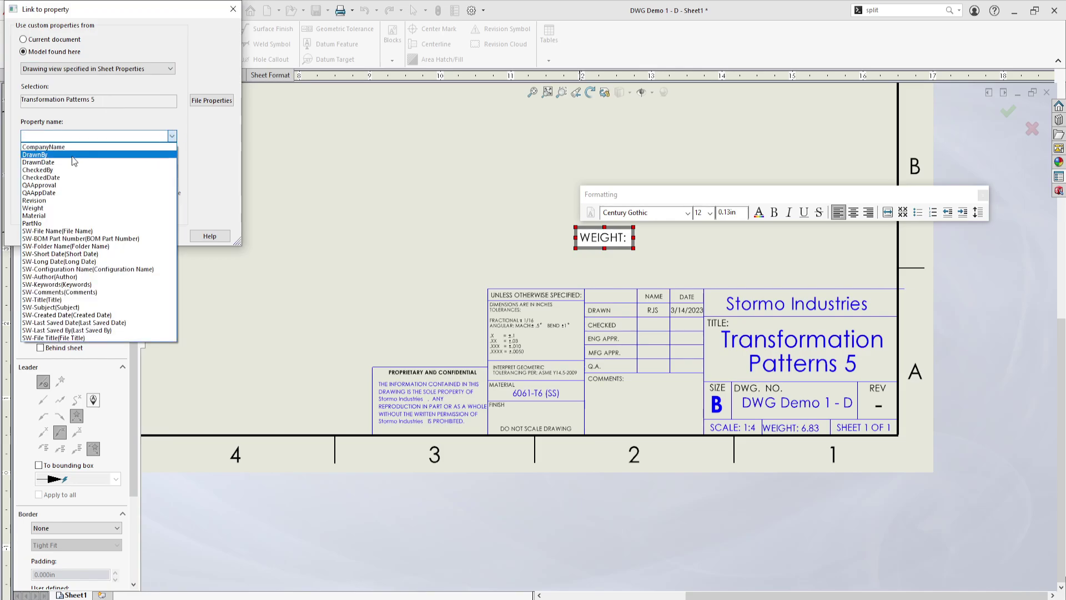
pyautogui.click(47, 209)
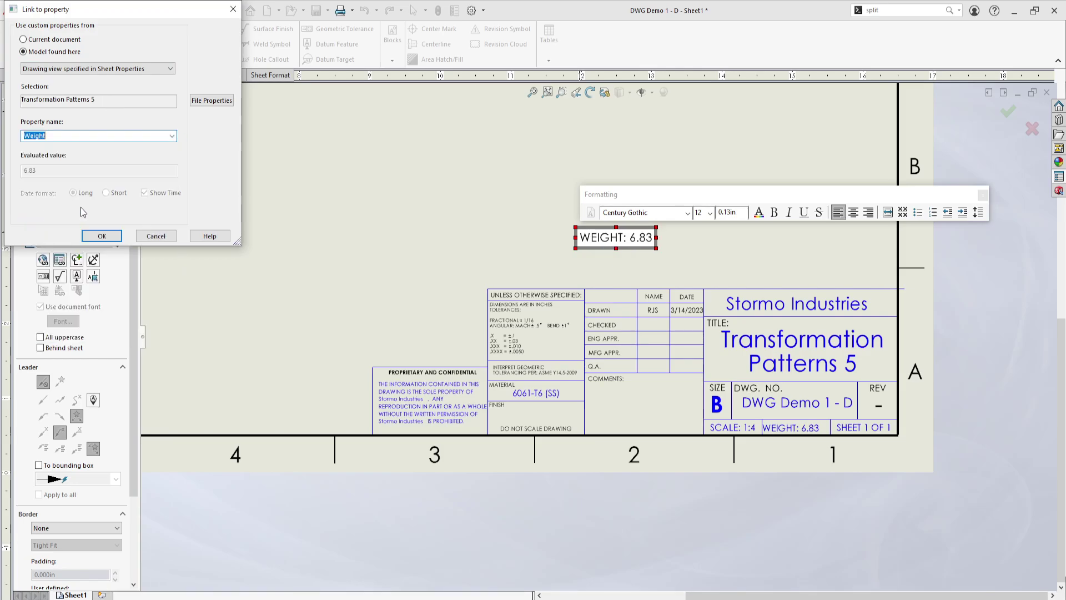
pyautogui.click(102, 236)
pyautogui.click(495, 220)
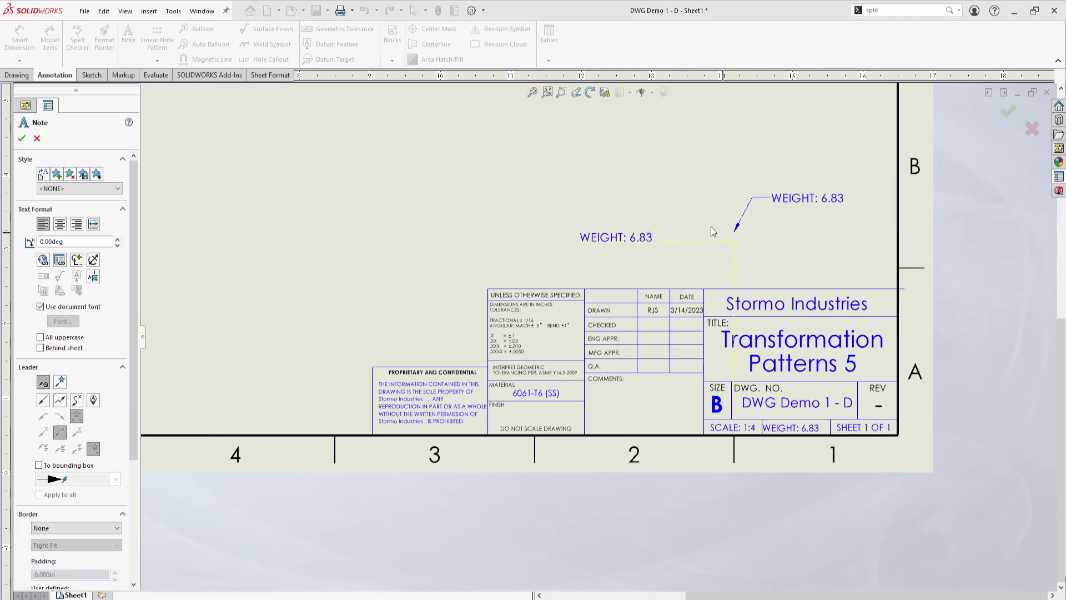
pyautogui.press('Escape')
pyautogui.moveTo(620, 242); pyautogui.dragTo(617, 222)
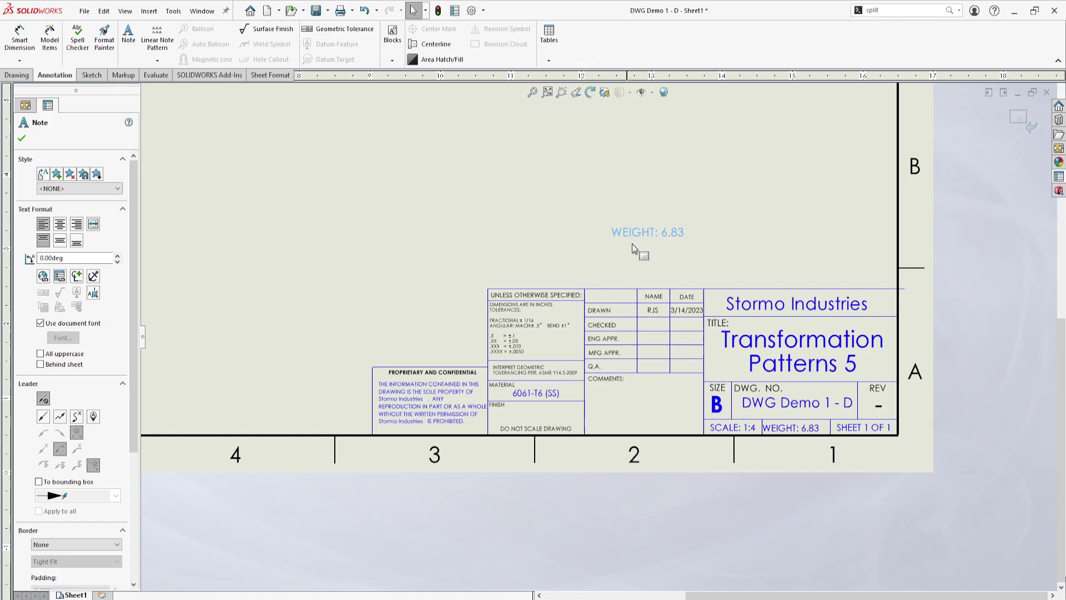
pyautogui.moveTo(649, 233); pyautogui.dragTo(675, 217)
pyautogui.press('Delete')
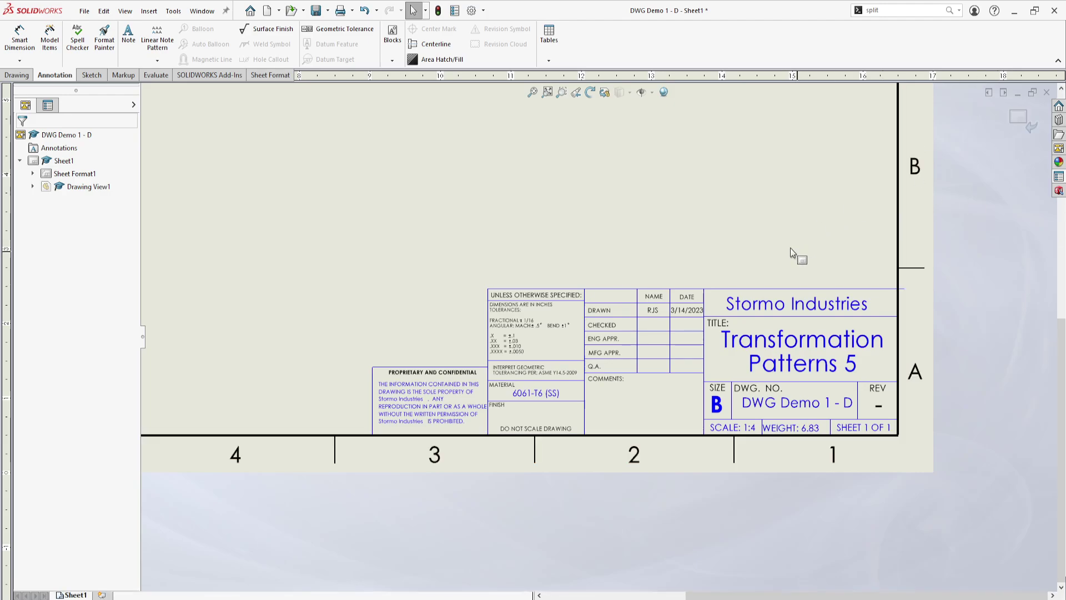
pyautogui.moveTo(649, 192)
pyautogui.mouseDown(button='middle')
pyautogui.moveTo(657, 225)
pyautogui.moveTo(584, 200)
pyautogui.moveTo(573, 224)
pyautogui.mouseUp(button='middle')
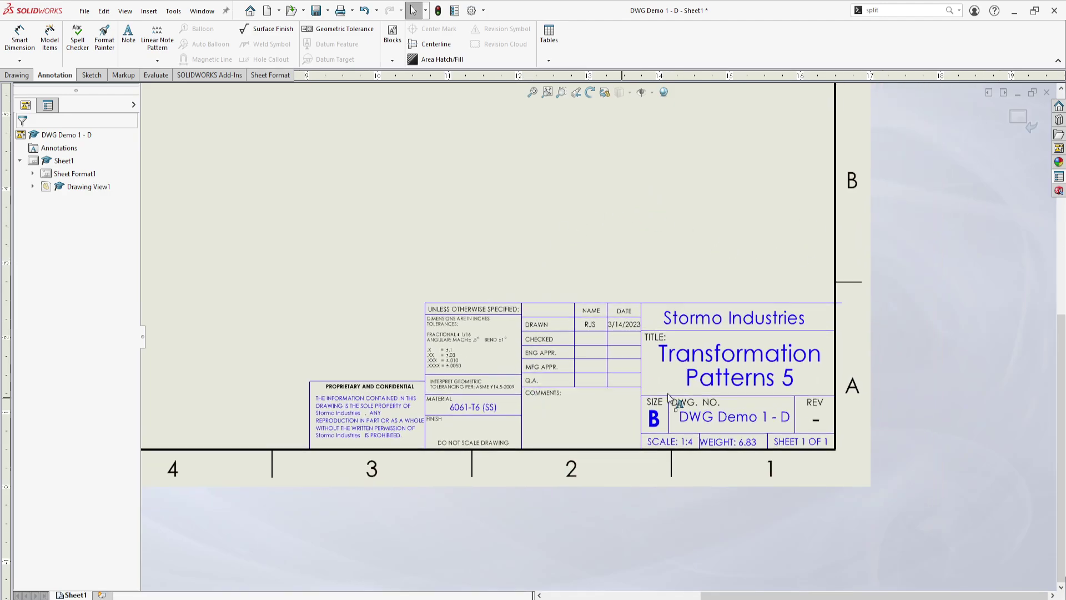